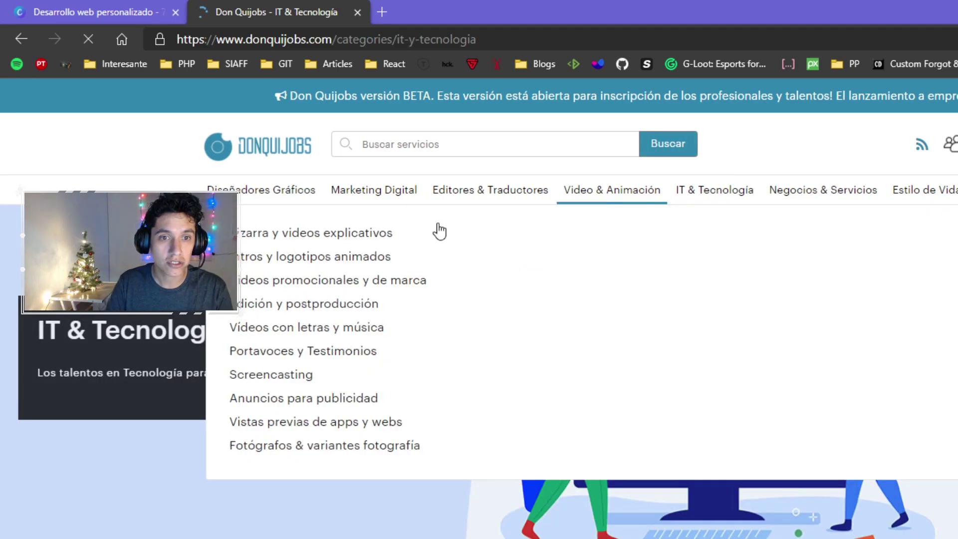
Step: Browse the services listed in the Programación web subcategory of IT & Tecnología
mouse_move(715, 190)
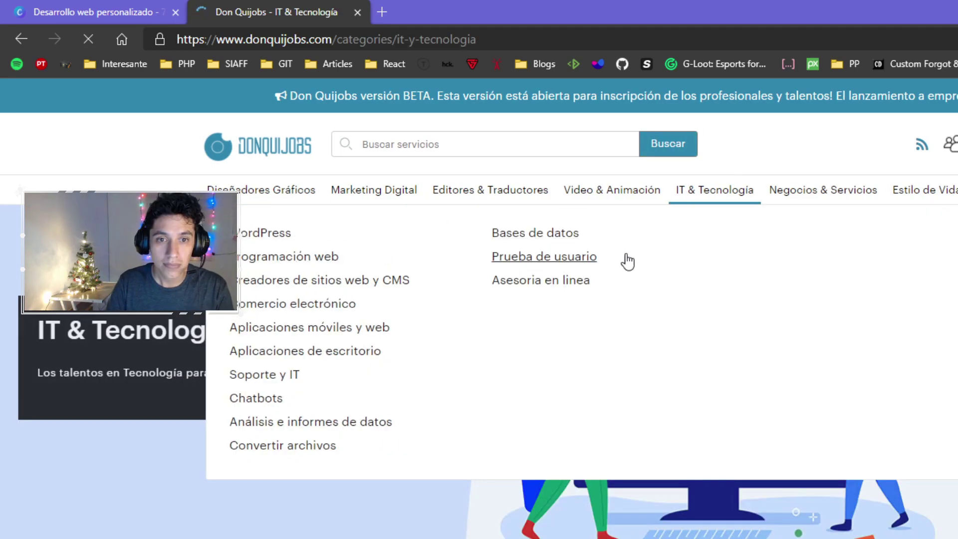
left_click(319, 257)
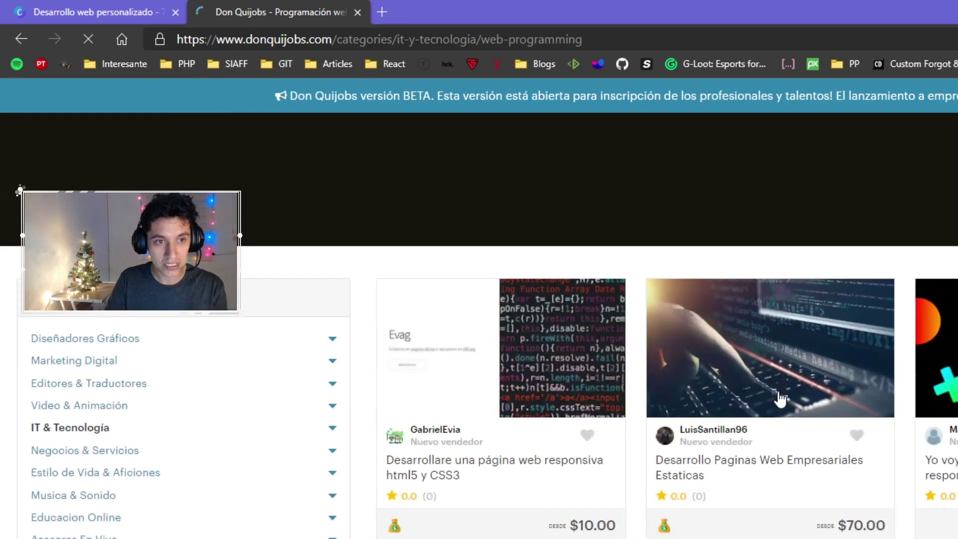
scroll(841, 306, "down", 10)
scroll(873, 270, "up", 5)
scroll(903, 259, "up", 5)
scroll(902, 269, "down", 5)
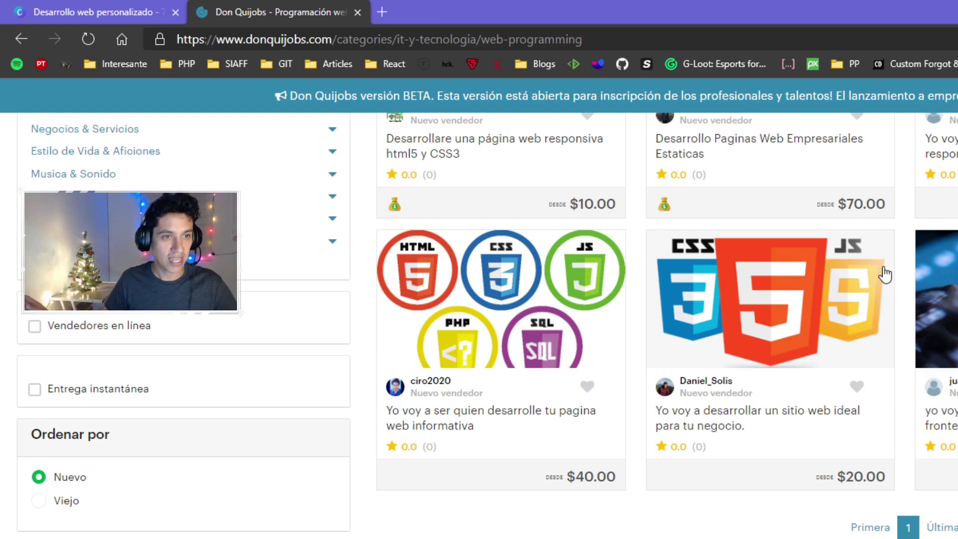
scroll(5, 239, "up", 3)
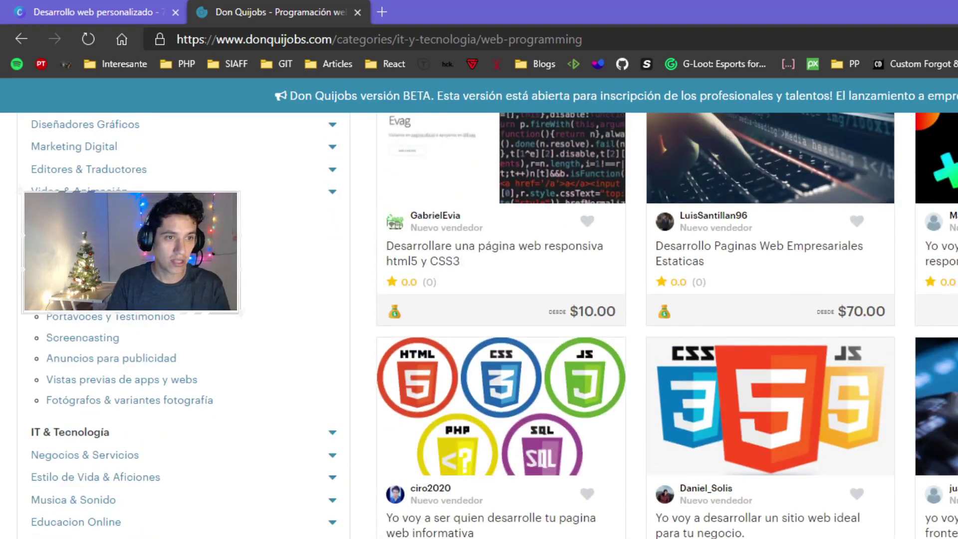
scroll(4, 260, "up", 3)
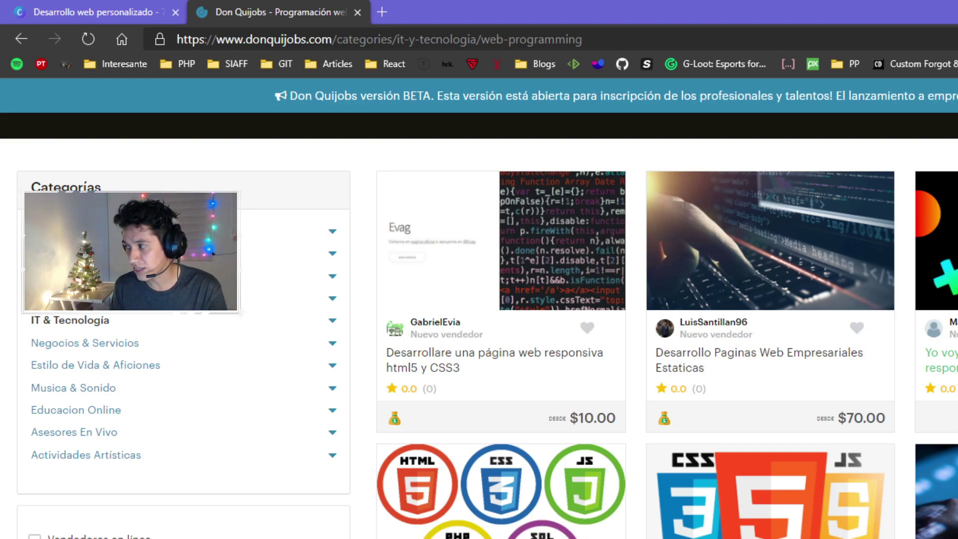
scroll(954, 373, "down", 2)
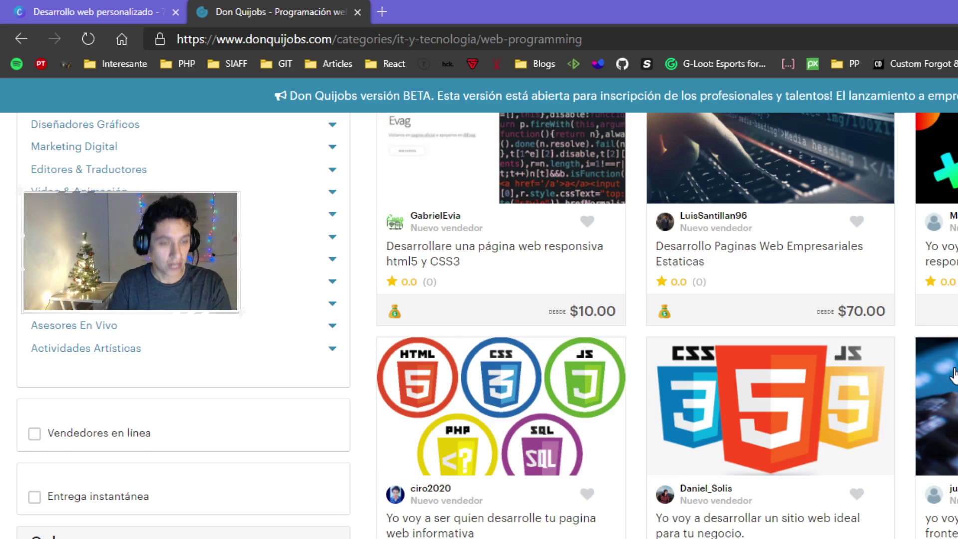
scroll(739, 280, "up", 10)
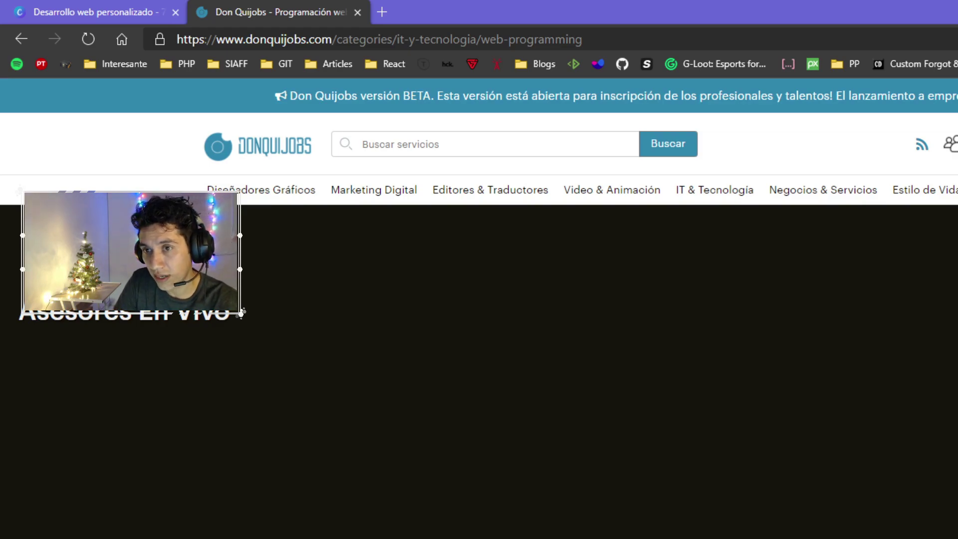
Step: Look over the account dashboard and view the list of existing proposals in Mis Propuestas
scroll(779, 349, "down", 5)
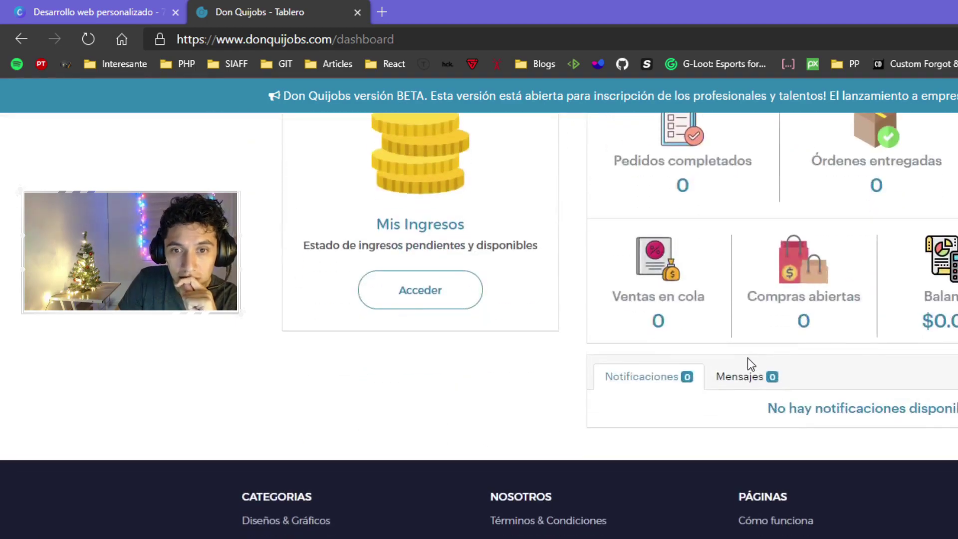
scroll(749, 358, "up", 5)
mouse_move(352, 192)
left_click(351, 229)
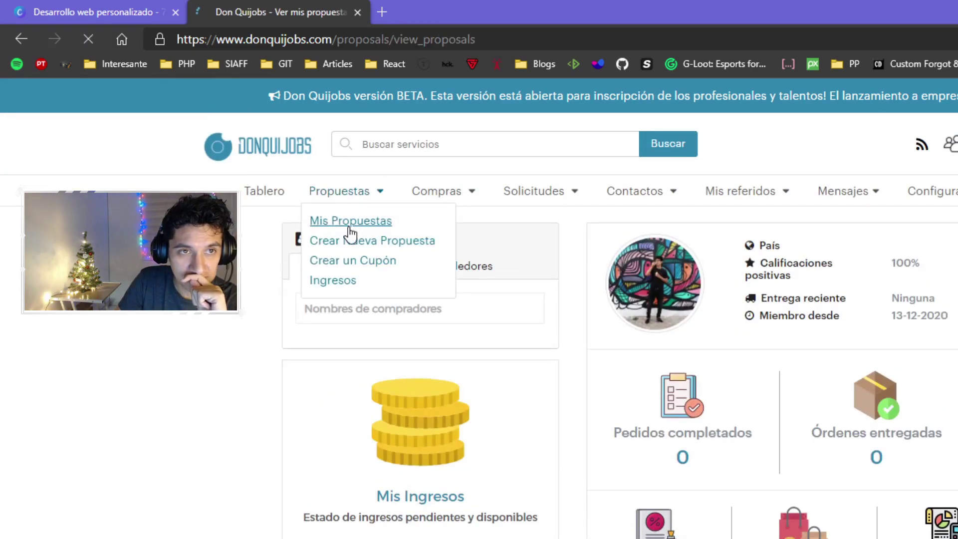
scroll(350, 235, "down", 10)
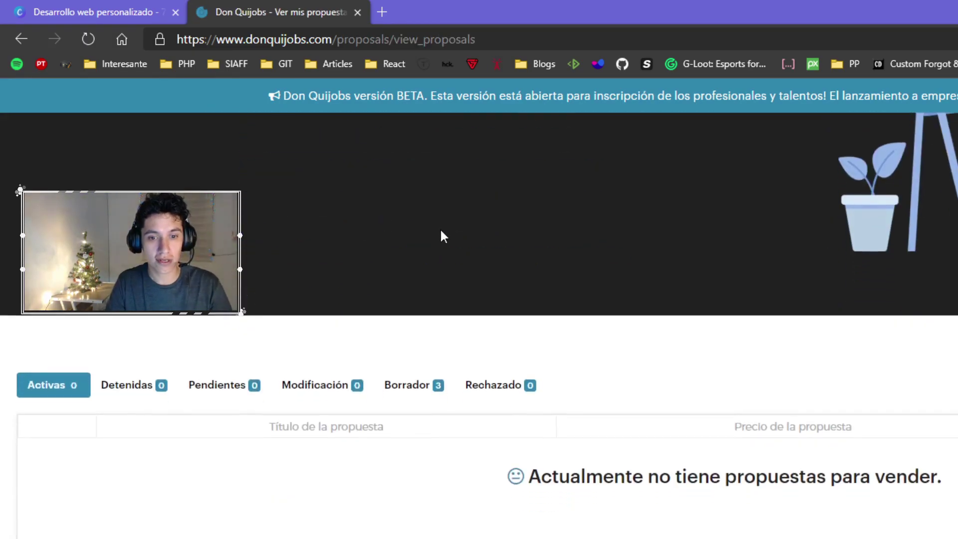
Step: Start a new proposal with the title "Desarrollo de sitio web personalizado"
scroll(549, 224, "up", 7)
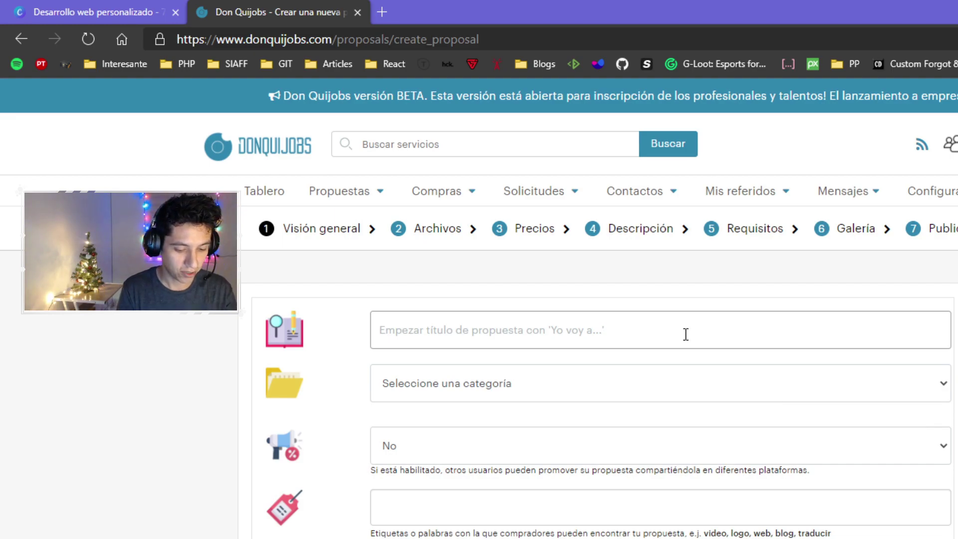
type("Desarrollo ")
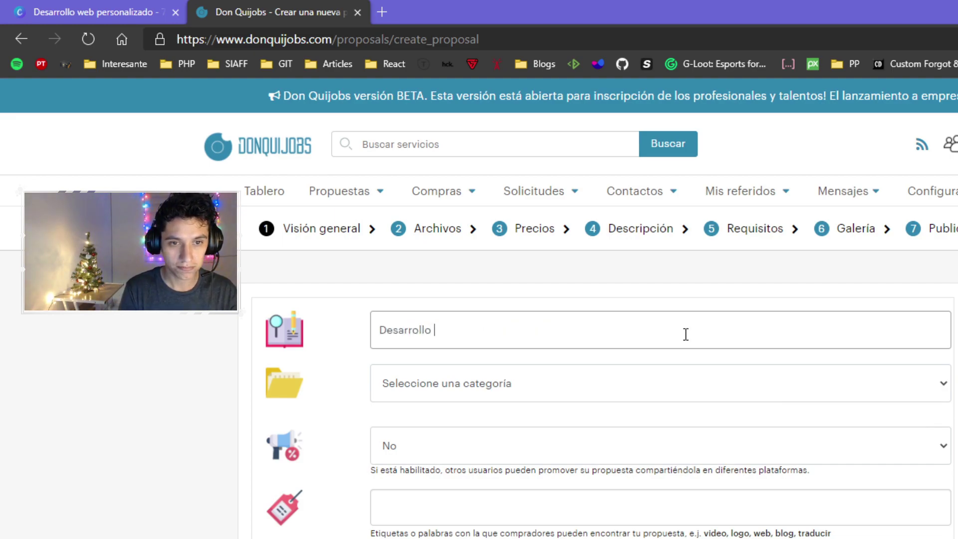
type("de sitio web perso")
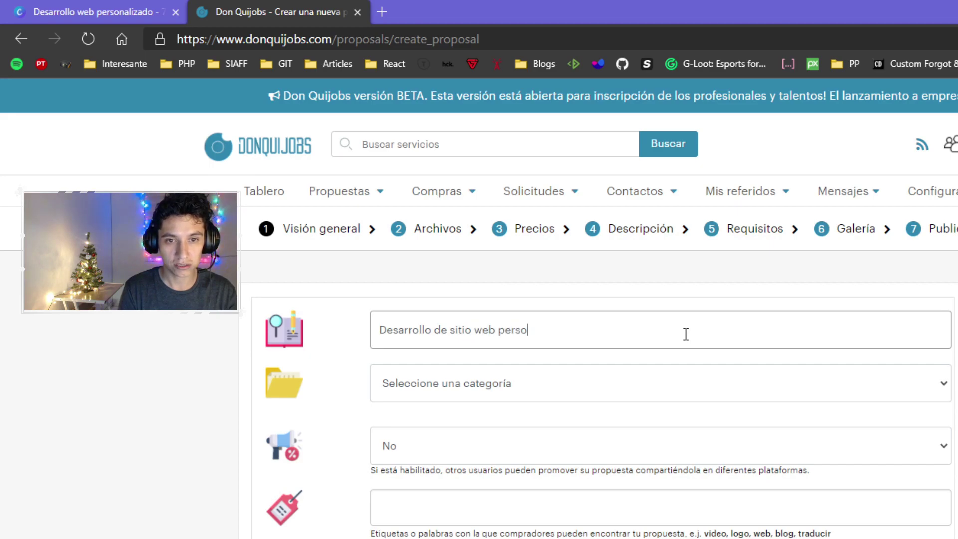
type("nalizado")
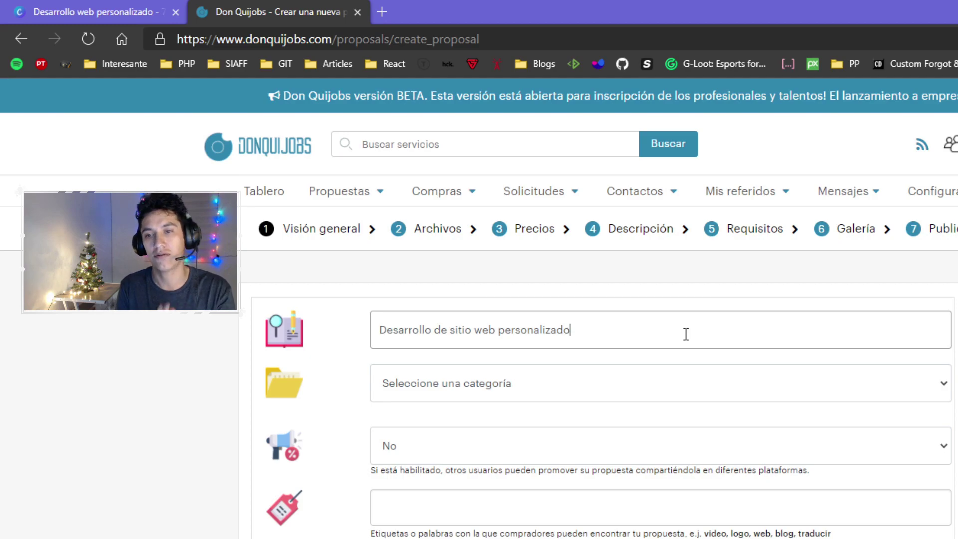
Step: Set the proposal's category to IT & Tecnología and its sub-category to Programación web
left_click(633, 391)
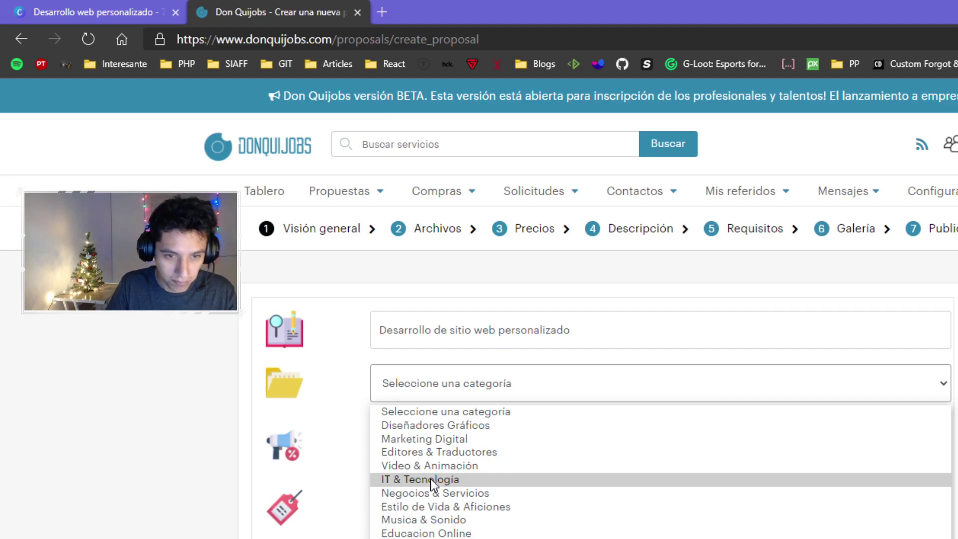
left_click(459, 480)
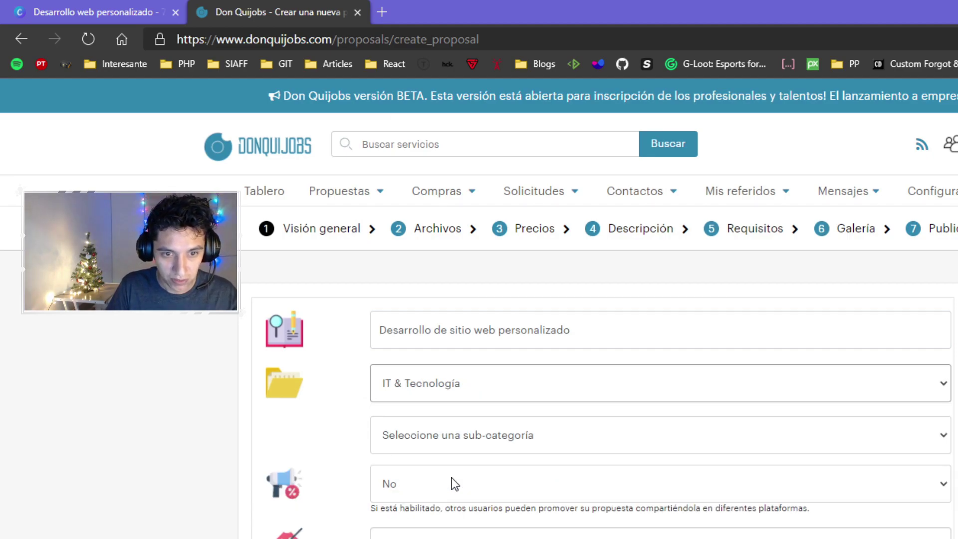
left_click(472, 439)
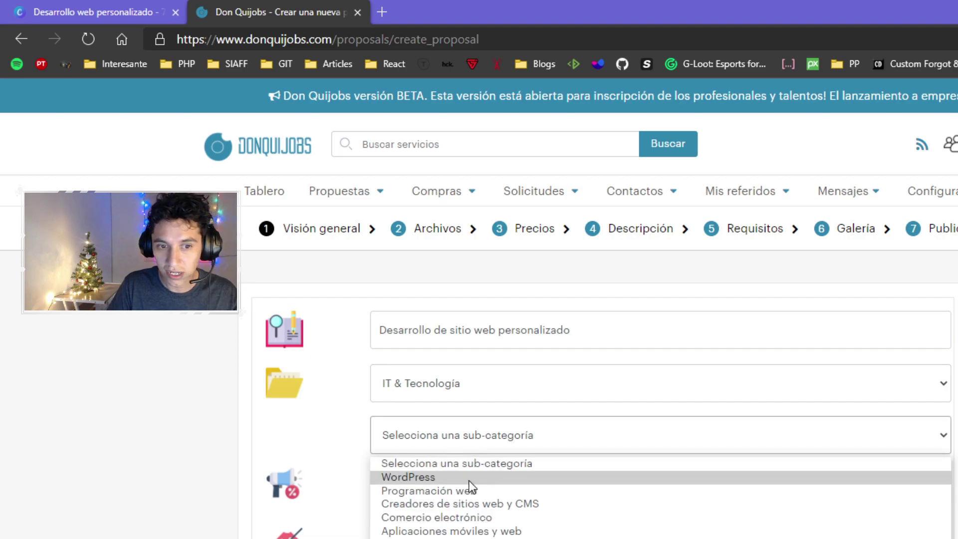
left_click(424, 492)
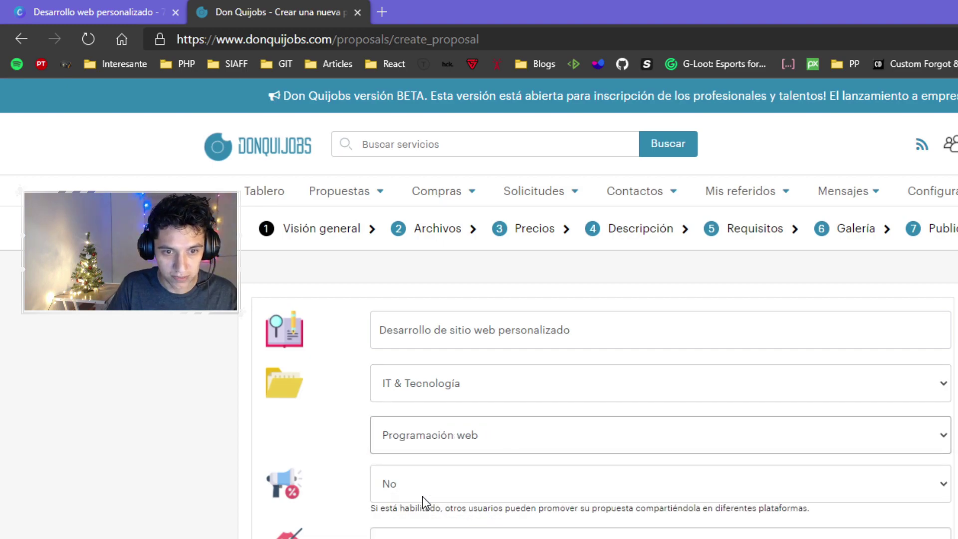
Step: Set the option that lets other users promote the proposal to Si
double_click(417, 508)
left_click(432, 521)
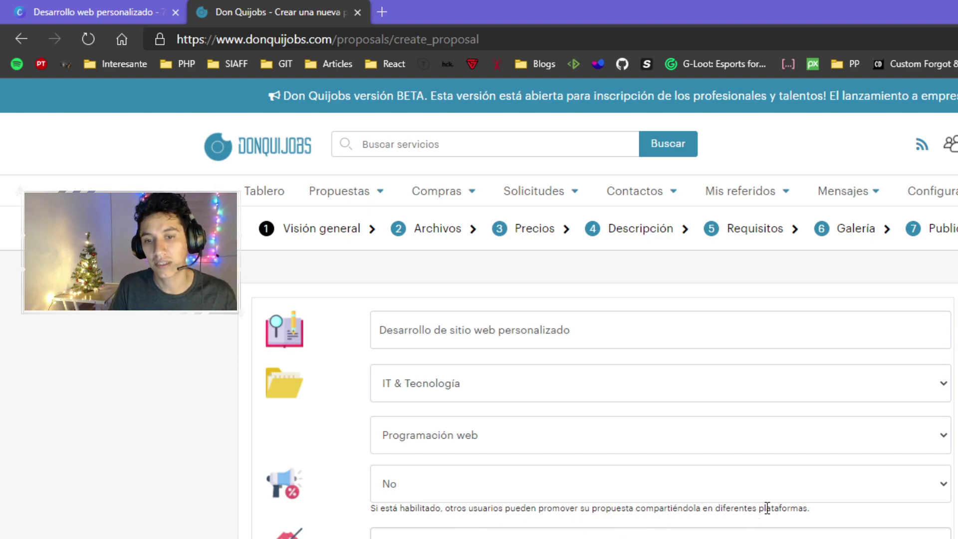
left_click(483, 481)
left_click(406, 525)
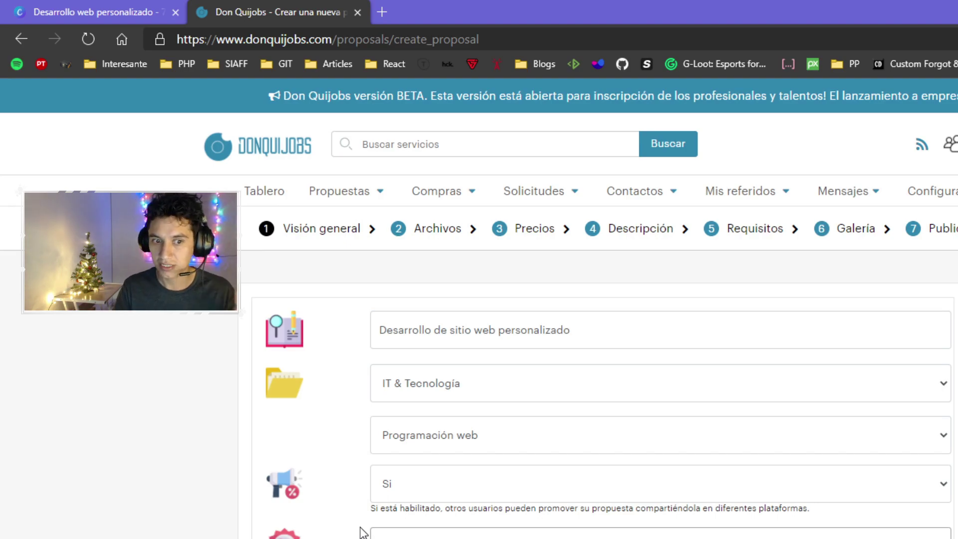
Step: Tag the proposal with web, desarrollo, diseño, programación, php, laravel, html, css, javascript and mysql, and save the overview section
scroll(598, 324, "down", 5)
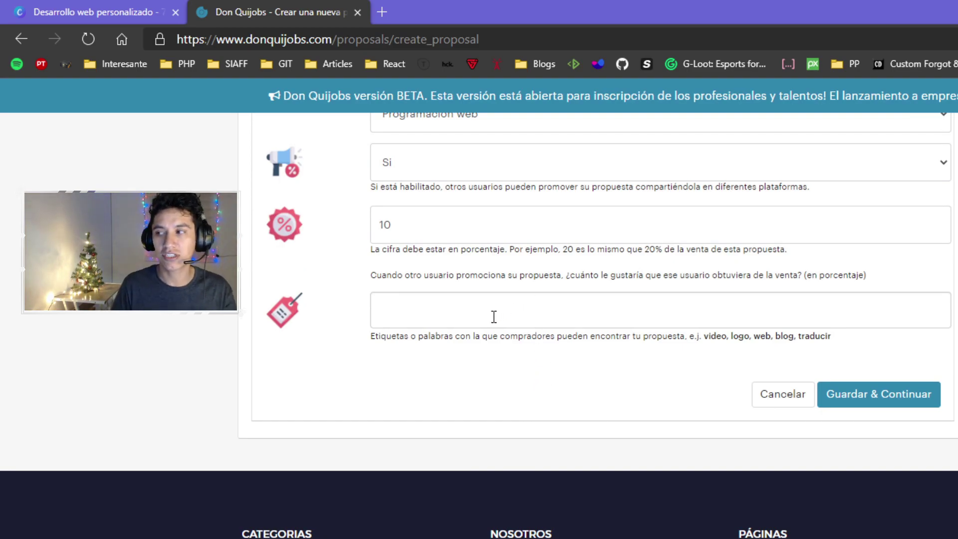
left_click(451, 320)
type("web")
key("Return")
type("desarrollo")
key("Return")
type("diseño")
key("Return")
type("programación")
key("Return")
type("php")
key("Return")
type("laravel")
key("Return")
type("html")
key("Return")
type("css")
key("Return")
type("javascript")
key("Return")
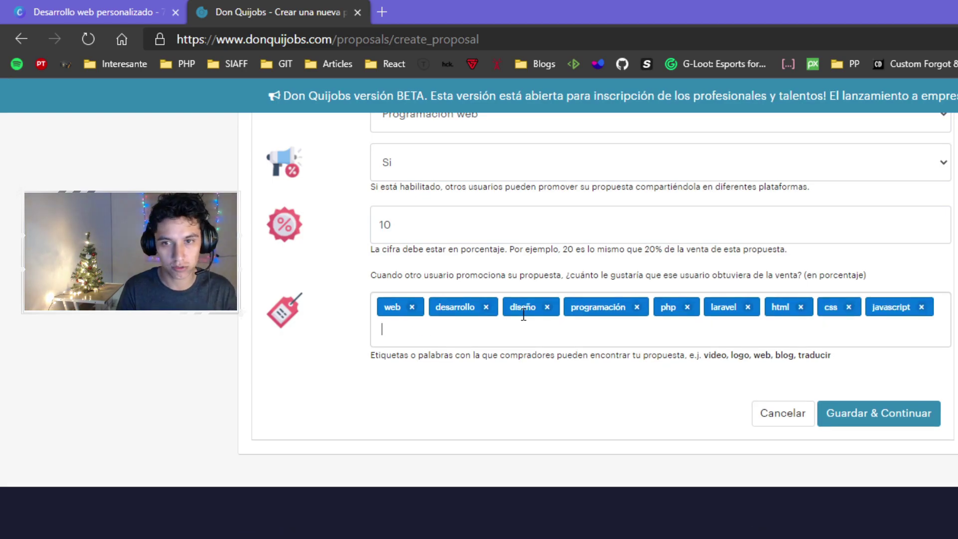
type("mysql")
key("Return")
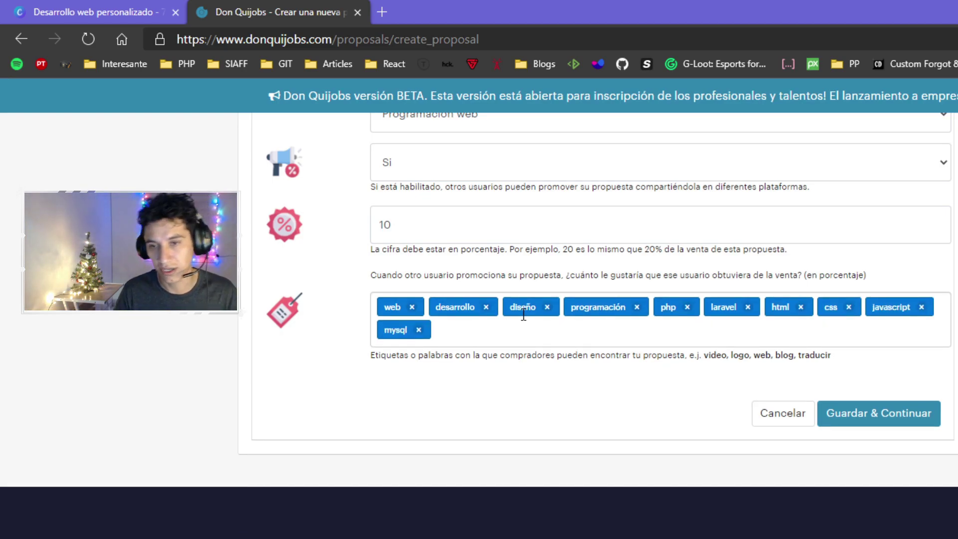
left_click(898, 427)
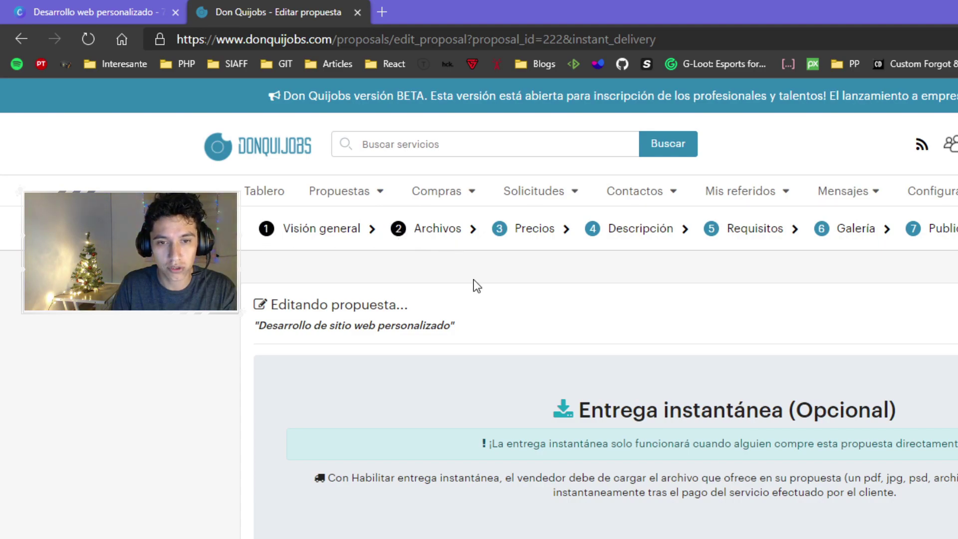
Step: Read the explanation of the optional instant delivery and review the fields in that section
left_click(268, 304)
left_click_drag(280, 302, 500, 342)
left_click_drag(608, 403, 912, 407)
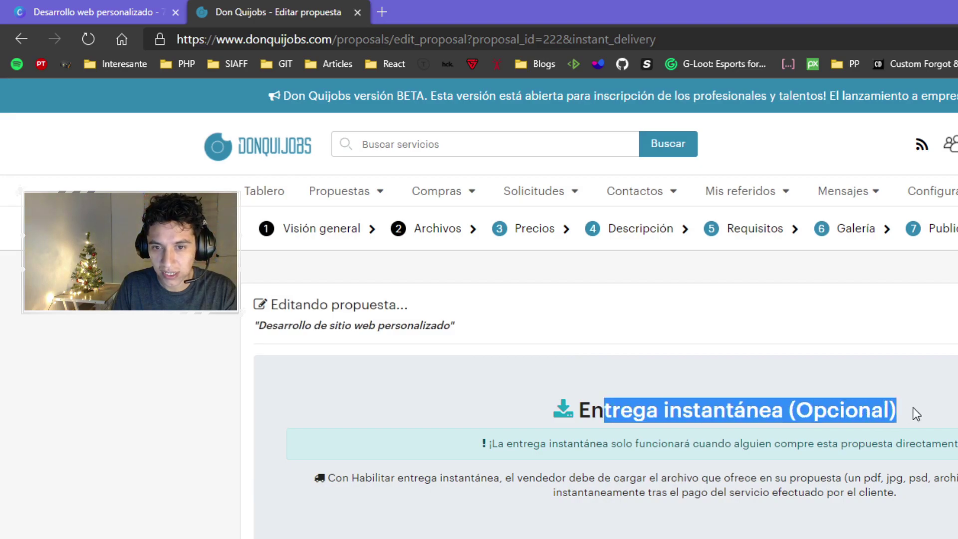
scroll(756, 397, "down", 2)
scroll(756, 396, "down", 2)
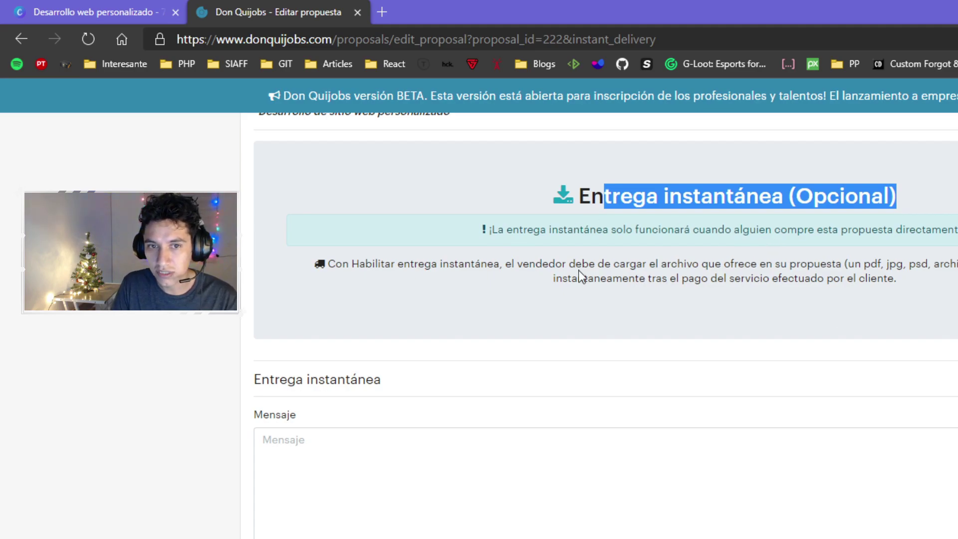
left_click_drag(342, 263, 957, 277)
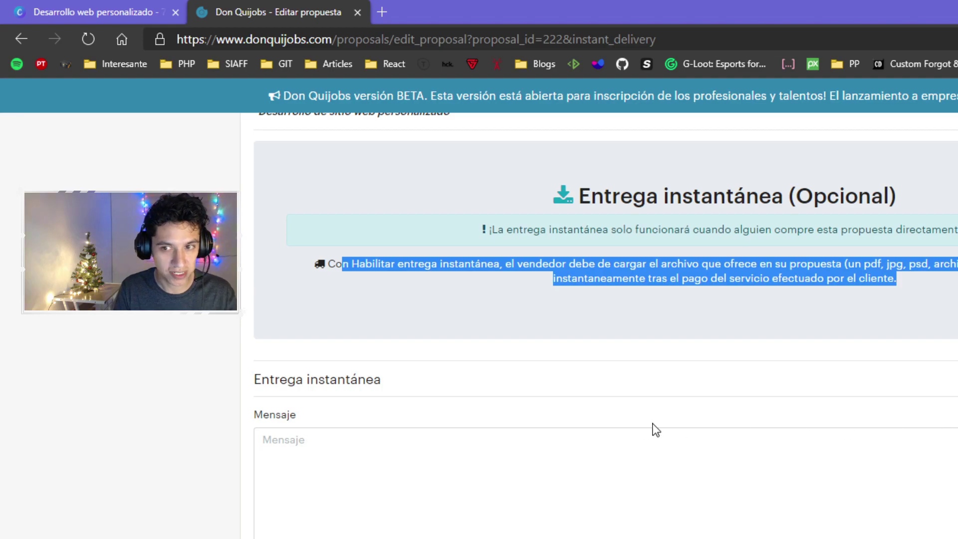
scroll(434, 279, "down", 5)
scroll(600, 366, "up", 1)
scroll(600, 366, "up", 2)
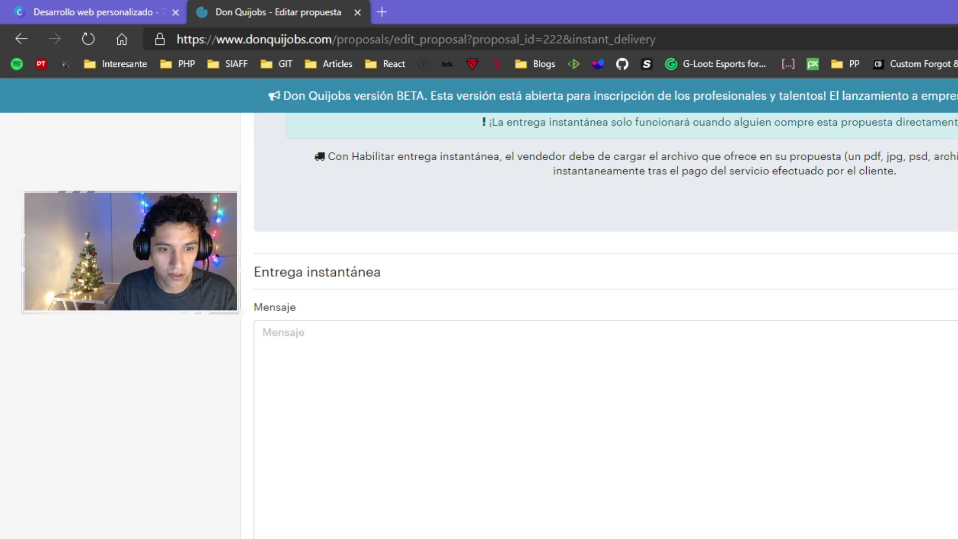
scroll(598, 324, "down", 5)
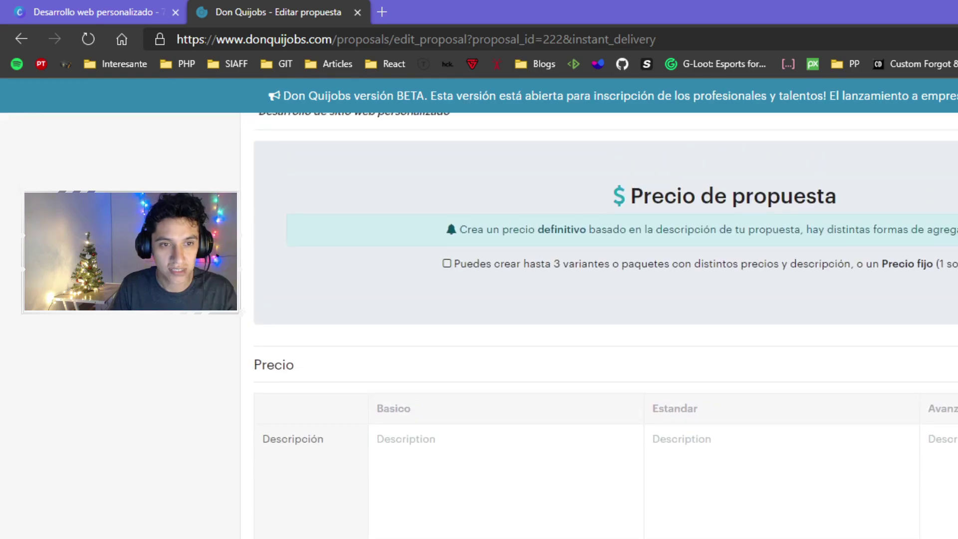
Step: Review the fixed-price fields and the Basico and Estandar package descriptions in the proposal's pricing section
scroll(599, 324, "down", 2)
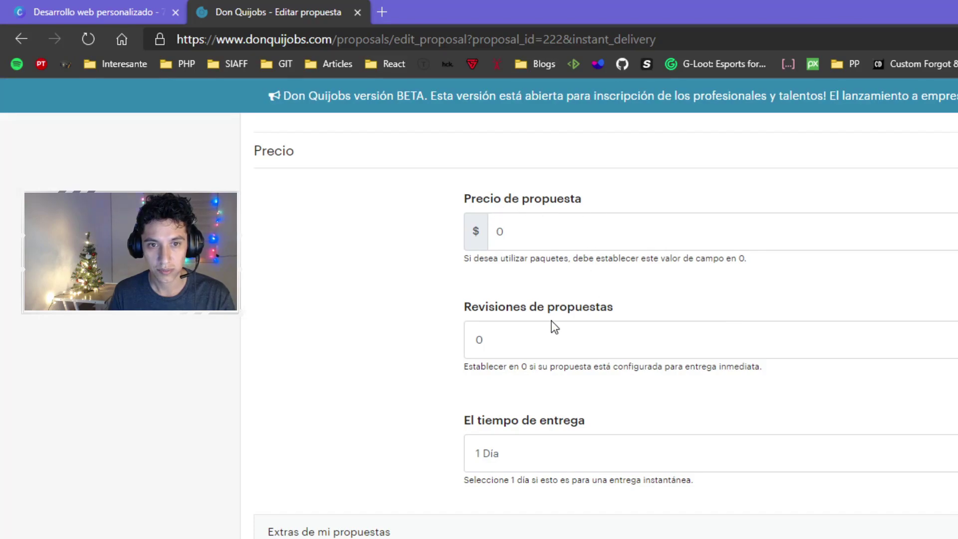
left_click_drag(480, 307, 597, 333)
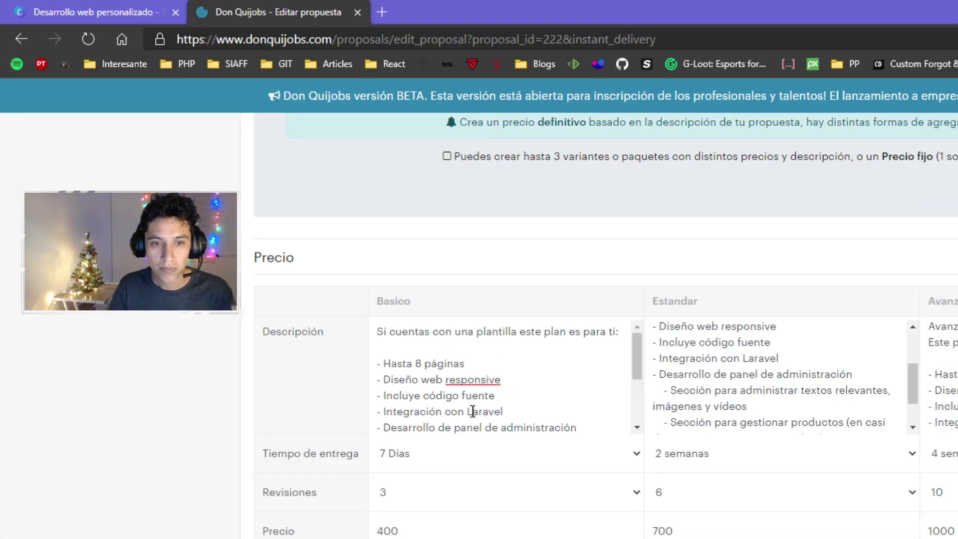
double_click(484, 411)
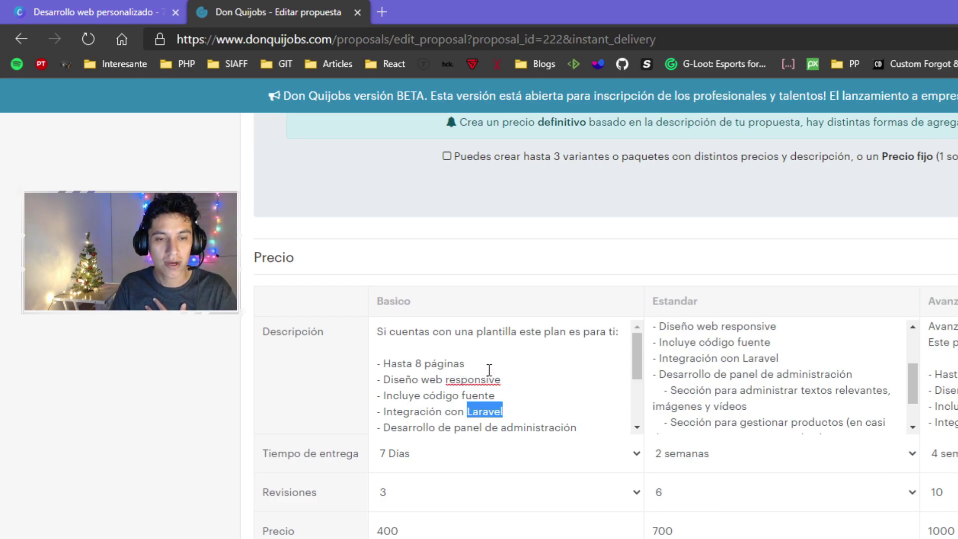
left_click_drag(489, 373, 345, 370)
left_click(534, 396)
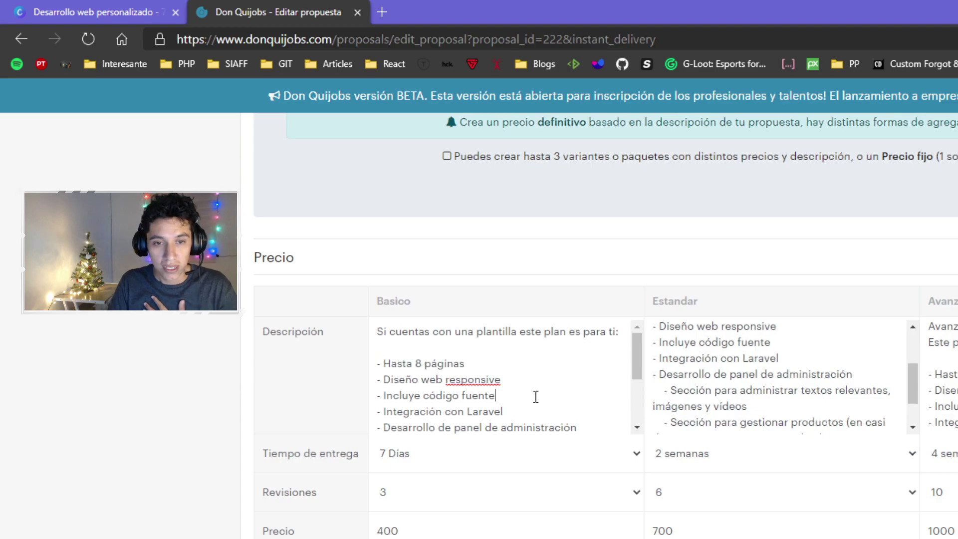
scroll(553, 394, "down", 1)
left_click_drag(524, 426, 367, 361)
scroll(516, 381, "up", 1)
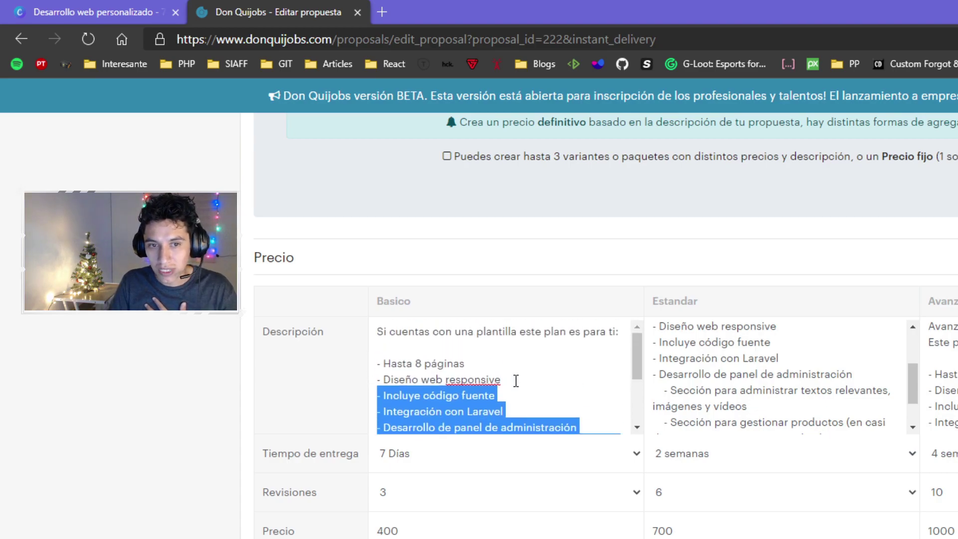
scroll(677, 334, "up", 2)
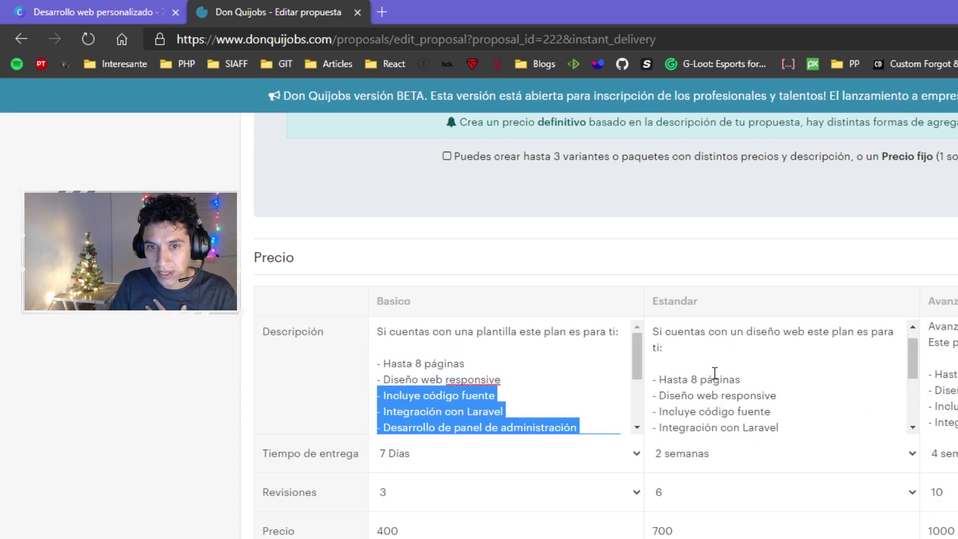
Step: Remove the "### STANDARD" heading line from the start of the Estandar package description
left_click_drag(672, 332, 646, 334)
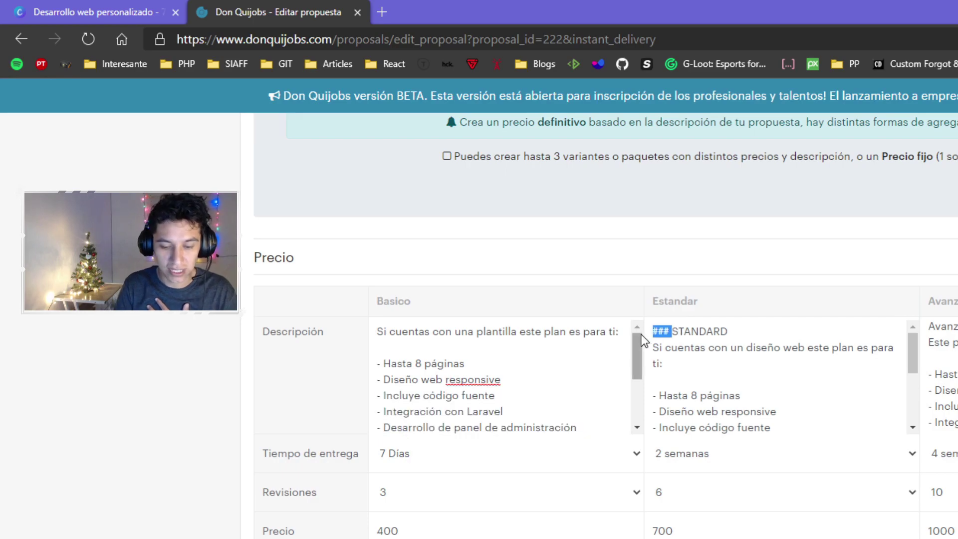
key("BackSpace")
double_click(683, 333)
key("BackSpace")
key("Delete")
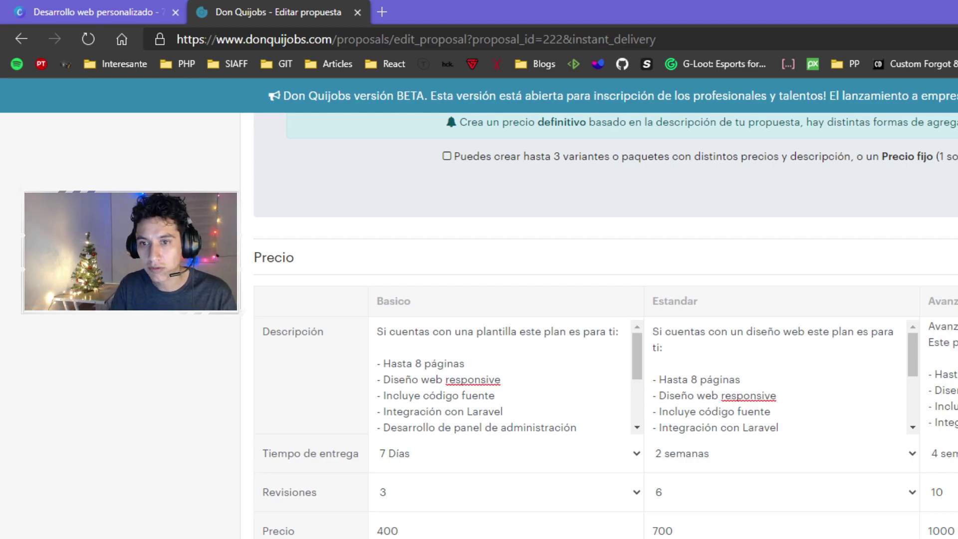
Step: Delete the heading line at the start of the Avanzado package description, so it starts with its introductory sentence
left_click_drag(950, 326, 894, 321)
key("BackSpace")
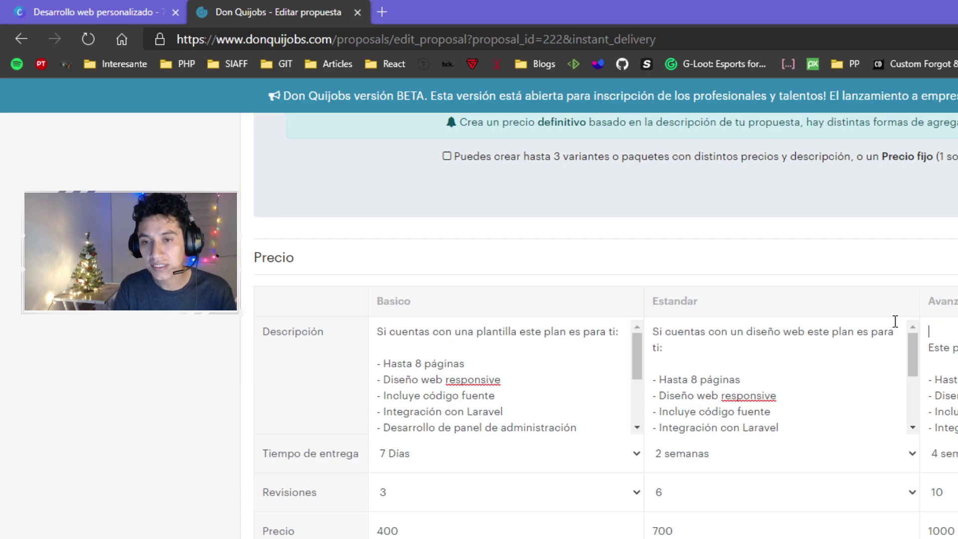
key("BackSpace")
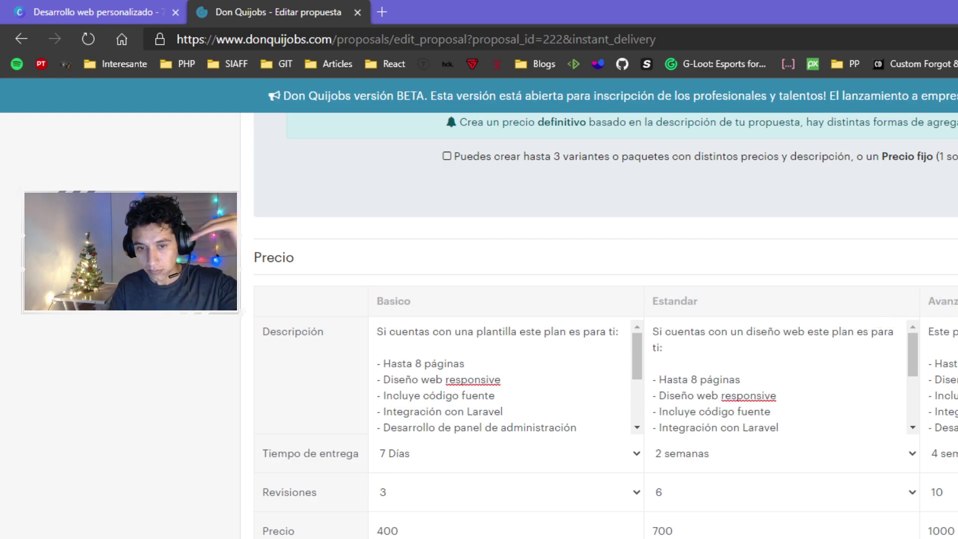
Step: Review the prices of the Basico, Estandar and Avanzado packages together with their descriptions
double_click(387, 531)
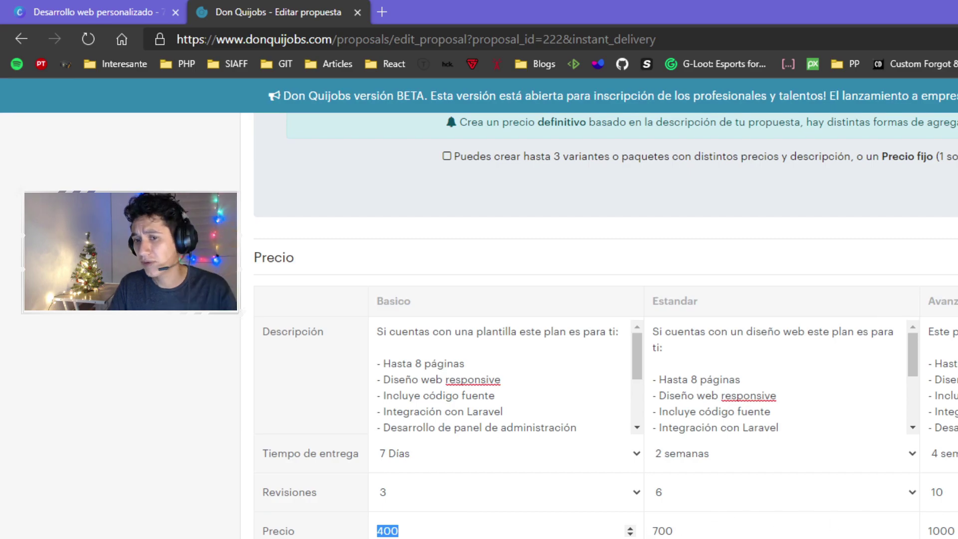
key("Tab")
key("Tab")
left_click(415, 531)
left_click(737, 530)
left_click(954, 530)
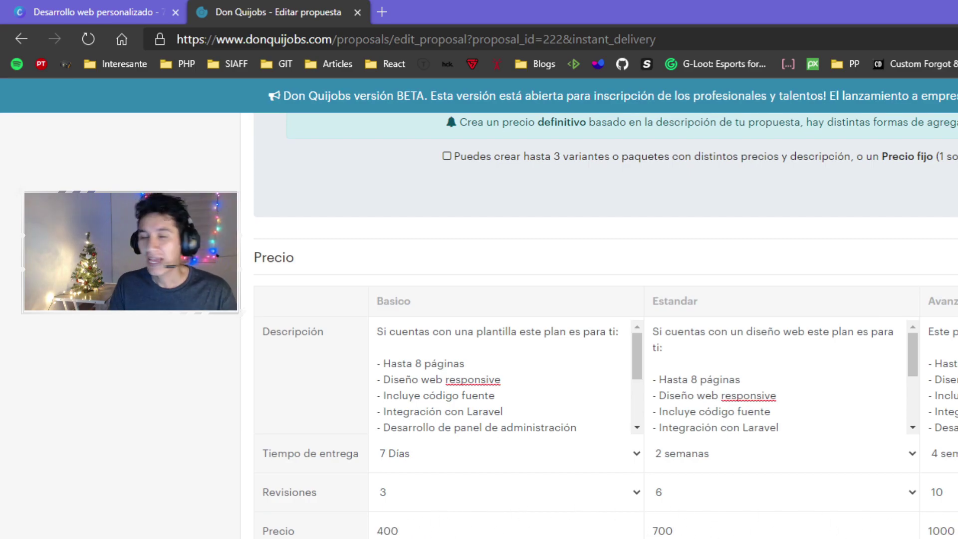
scroll(605, 321, "down", 2)
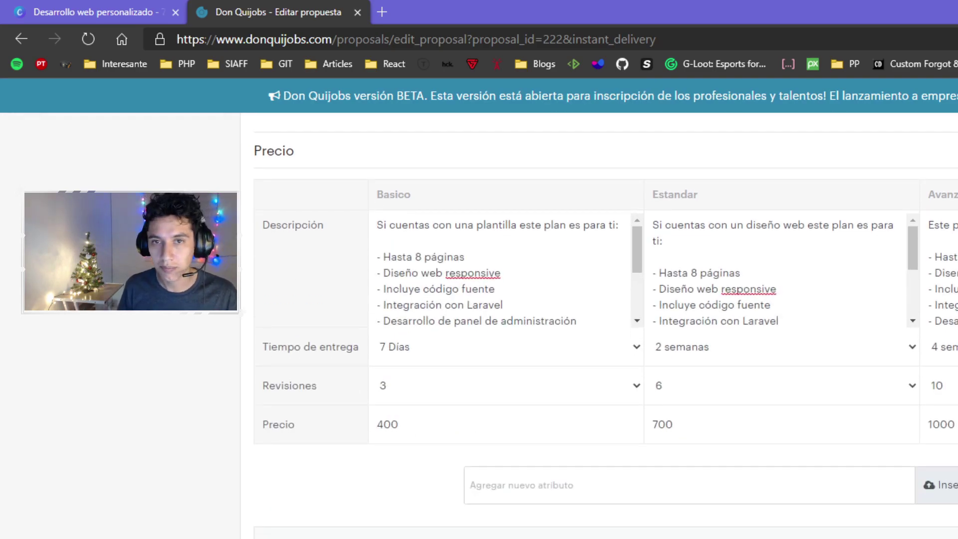
scroll(773, 325, "up", 2)
scroll(773, 349, "down", 3)
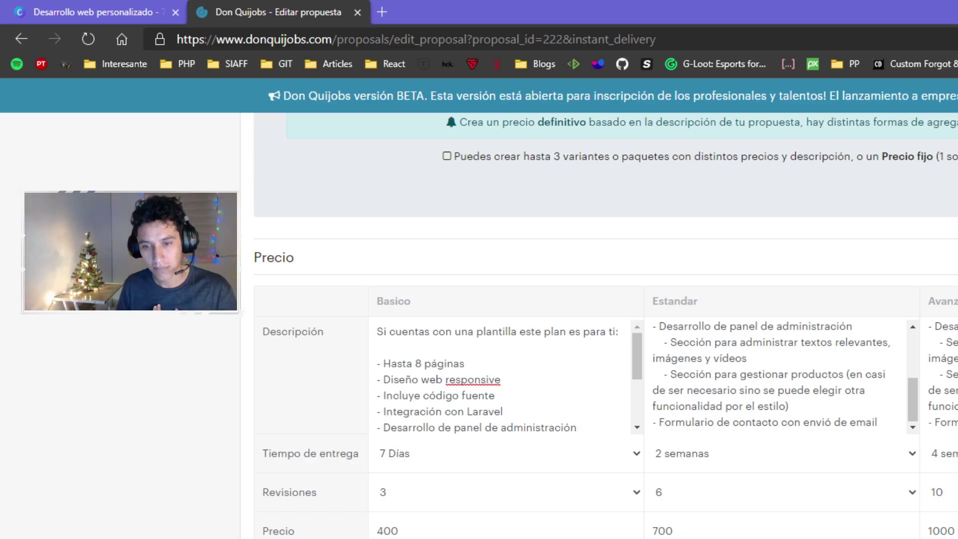
left_click(414, 532)
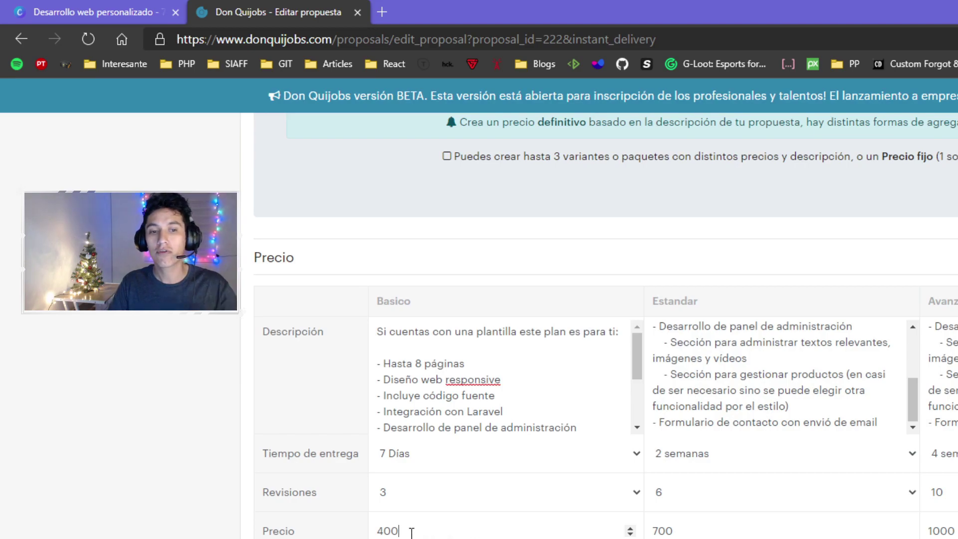
left_click_drag(414, 532, 392, 532)
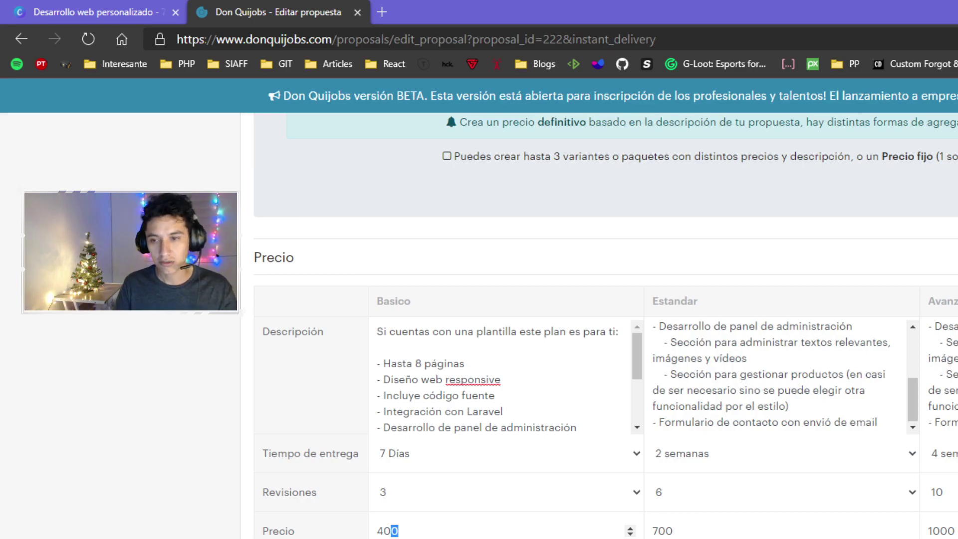
Step: Add a proposal extra named "desarrollo carrito de compras" with a price of $20
scroll(279, 448, "down", 4)
left_click(282, 456)
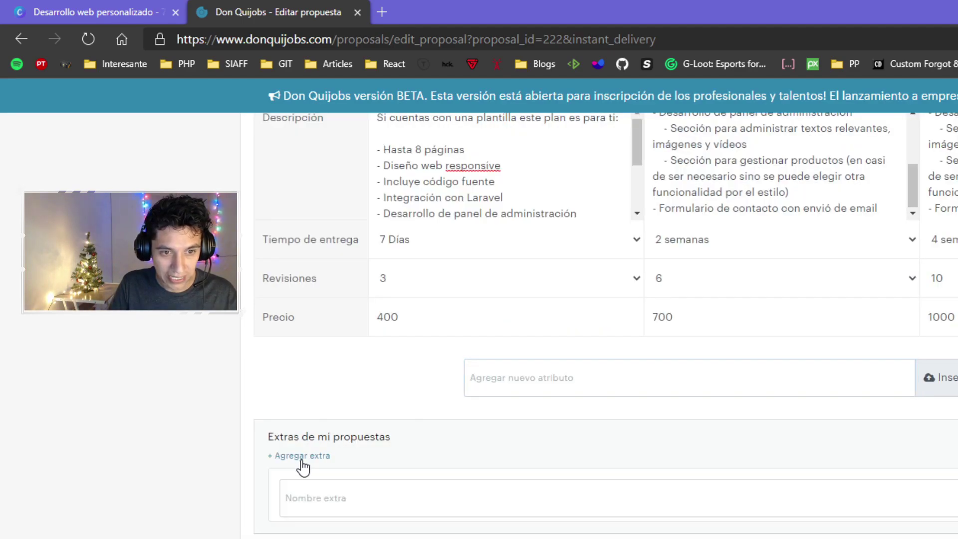
left_click(374, 497)
scroll(646, 508, "down", 2)
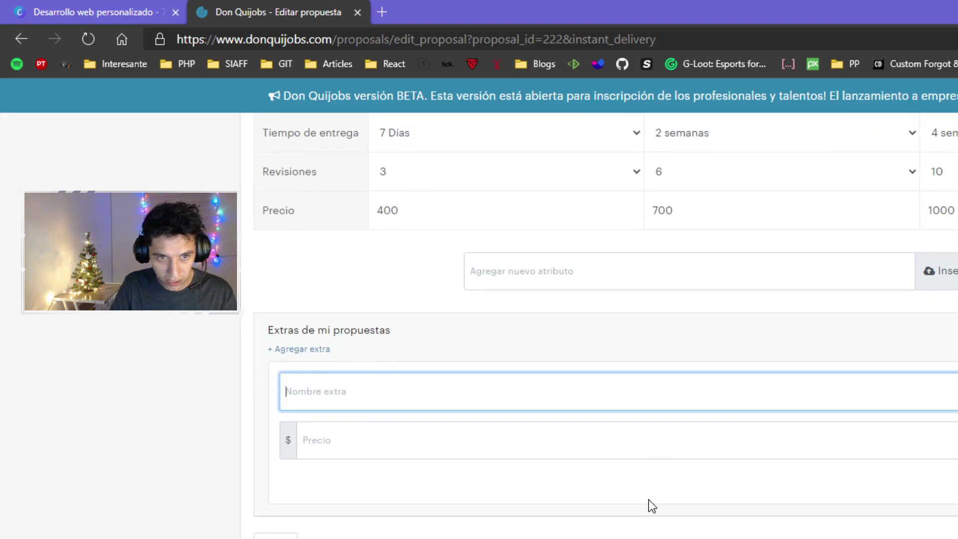
type("Integraci")
key("ctrl+a")
type("desarr")
type("rriuto")
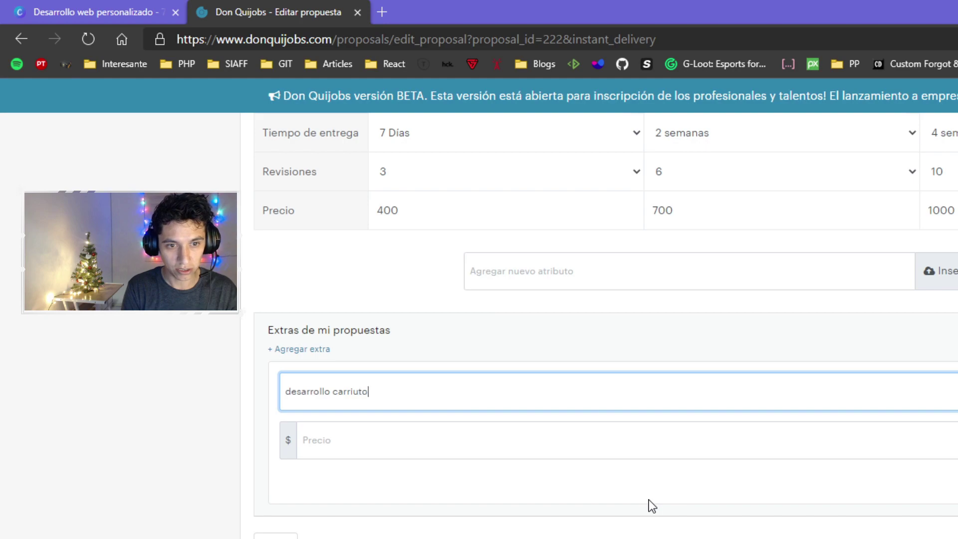
type(" de compras")
key("Tab")
type("20")
key("Return")
Step: Add a second extra named "Integración con API PayPal para recibir pagos" priced at $200, and save the pricing section
left_click(359, 447)
type("lntegración con AP")
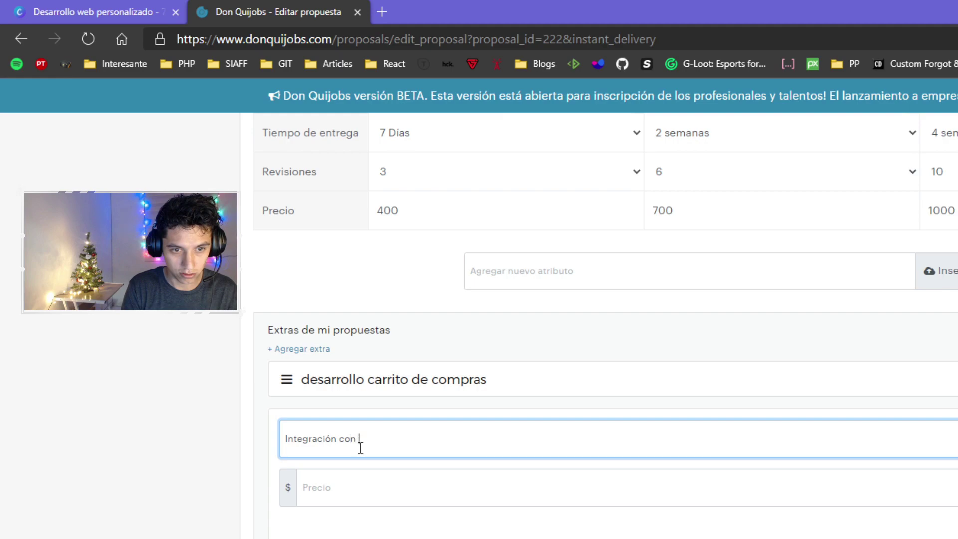
type("I Payp")
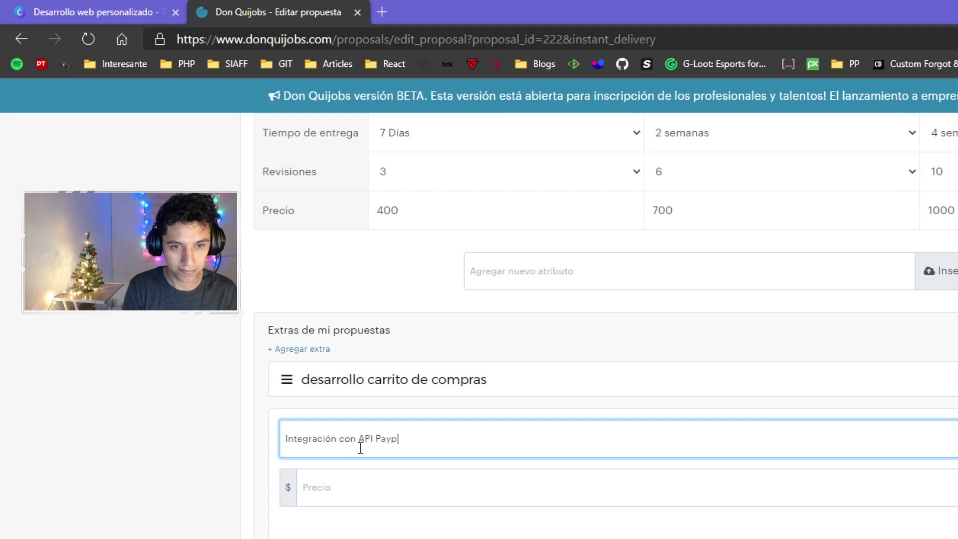
type("al para er")
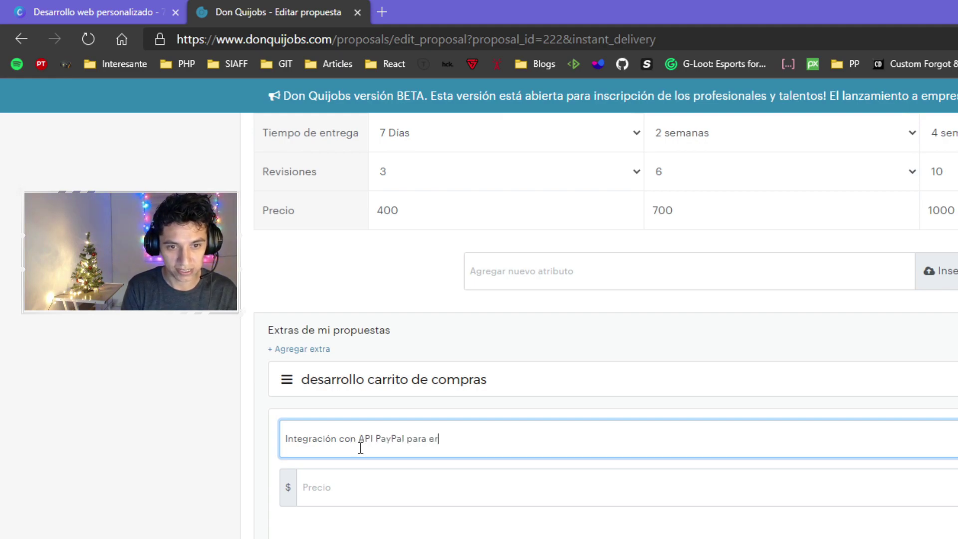
type("ibir pagos")
left_click(591, 503)
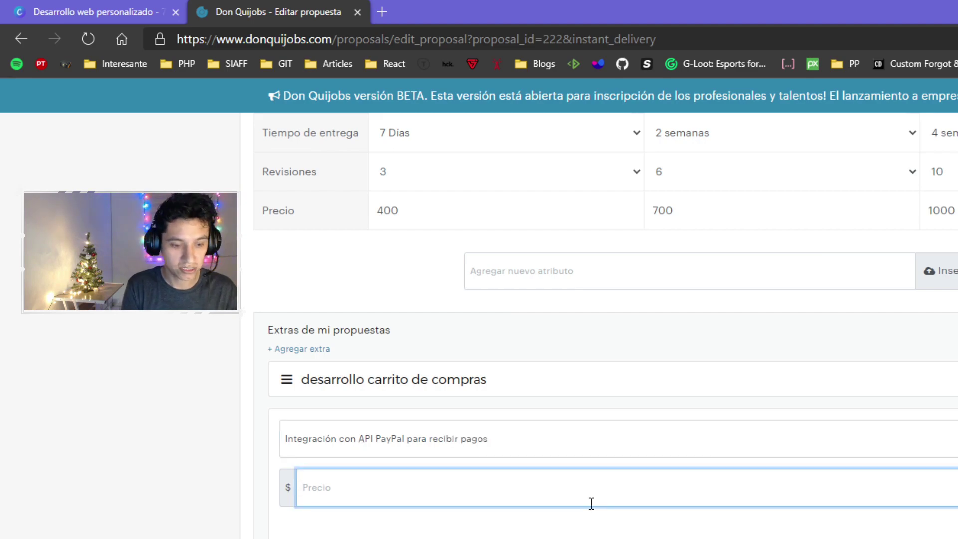
type("200")
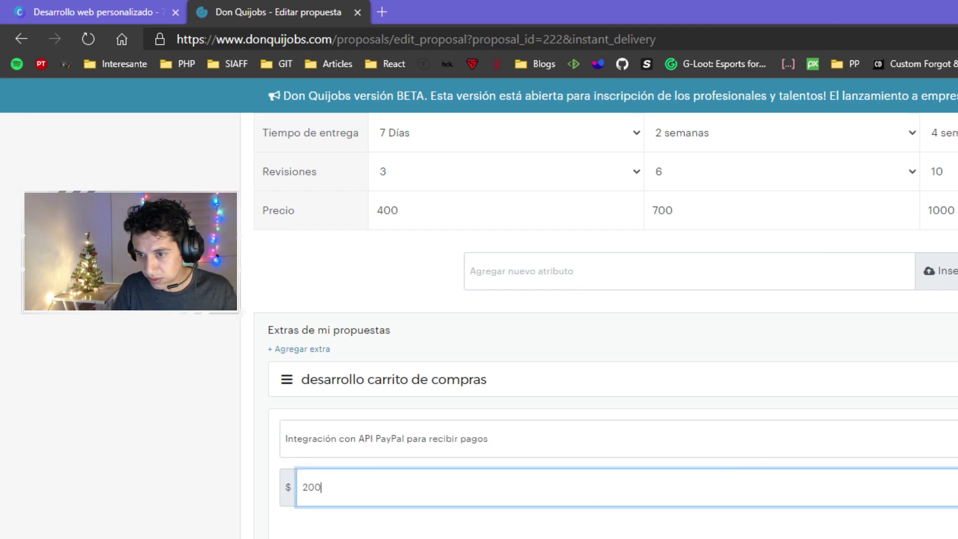
key("Return")
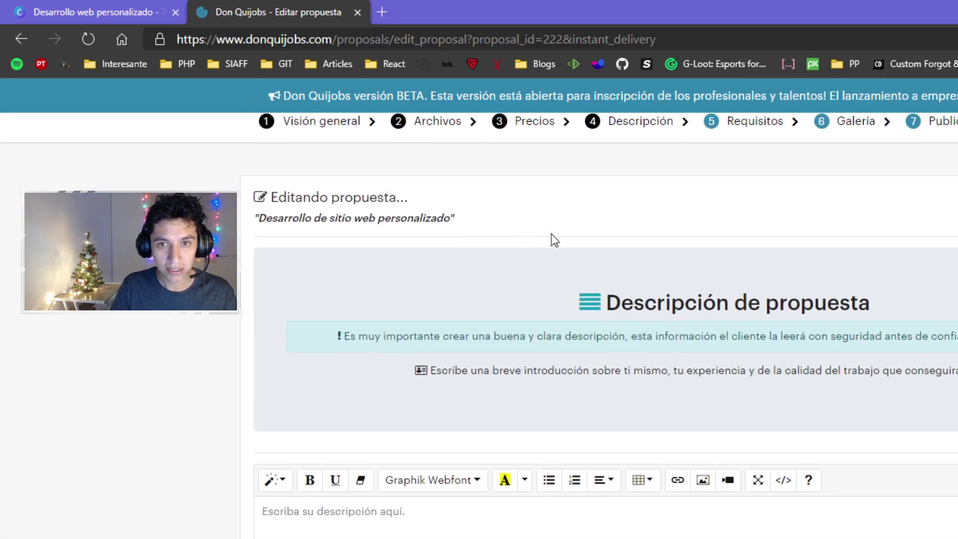
Step: Insert the prepared website service text into the proposal description and correct "posting" to "hosting" in the Ambiente de pruebas line
triple_click(778, 303)
scroll(309, 445, "down", 6)
left_click(430, 272)
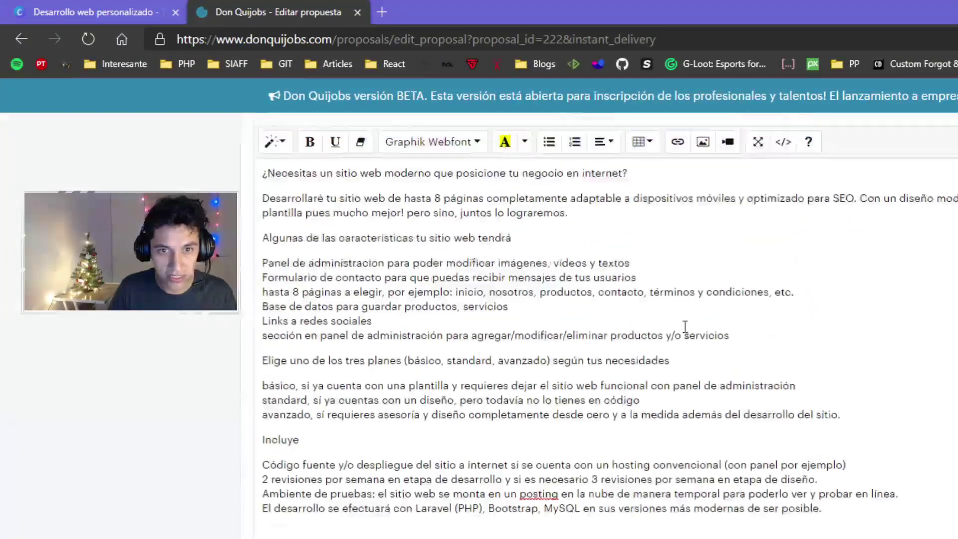
right_click(531, 513)
key("Escape")
key("BackSpace")
type("h")
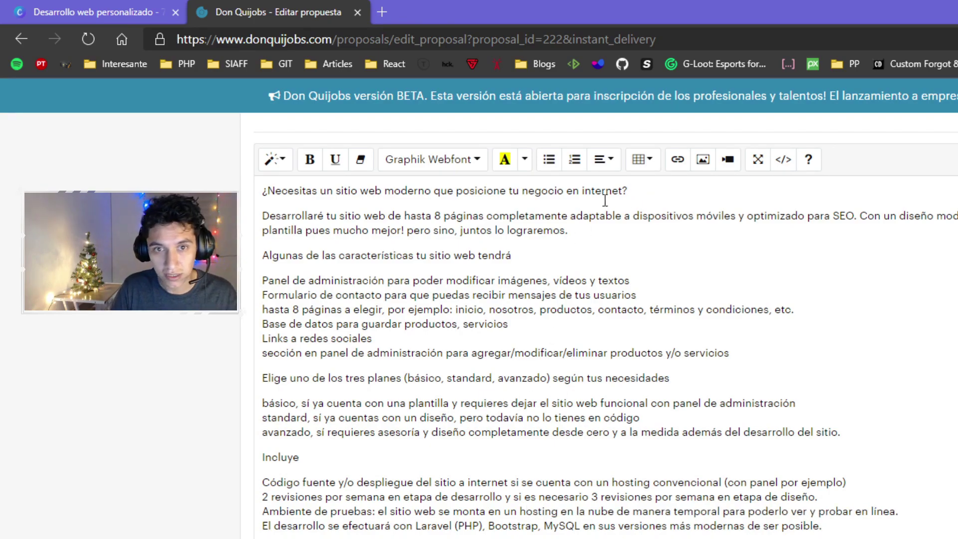
Step: Make the opening question "¿Necesitas un sitio web moderno que posicione tu negocio en internet?" bold
left_click_drag(643, 191, 204, 190)
left_click(525, 158)
left_click(510, 164)
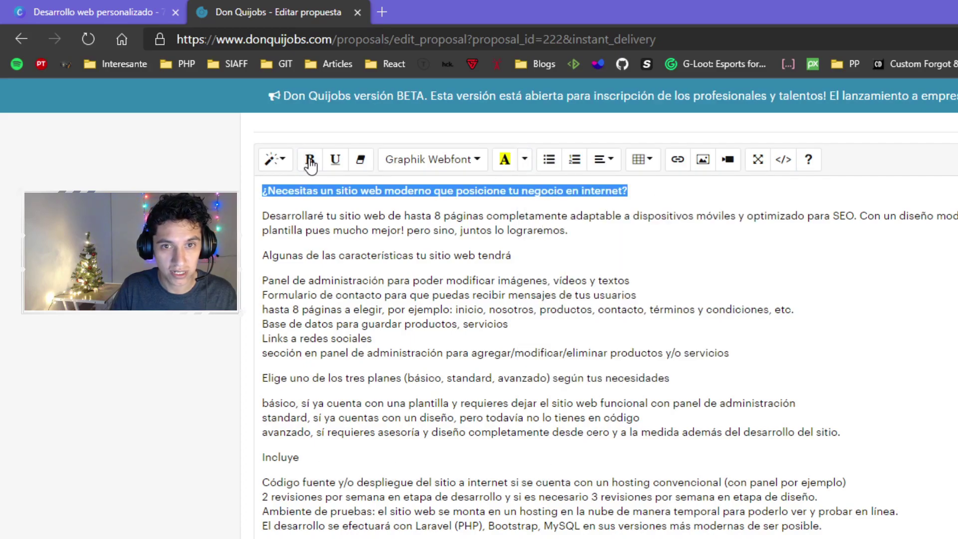
left_click_drag(588, 231, 263, 215)
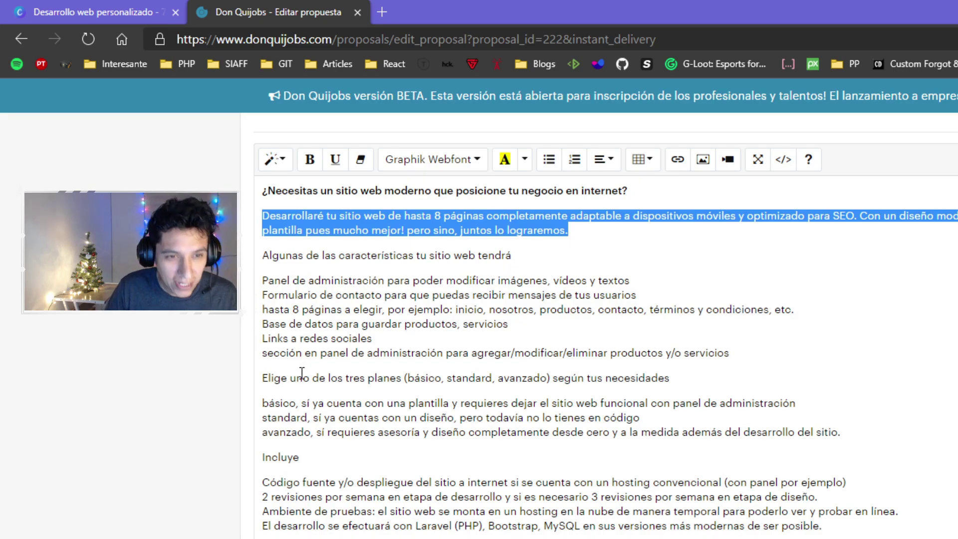
Step: Make the description's three section headings bold: "Incluye", "Elige uno de los tres planes..." and "Algunas de las características tu sitio web tendrá"
left_click_drag(358, 461, 181, 454)
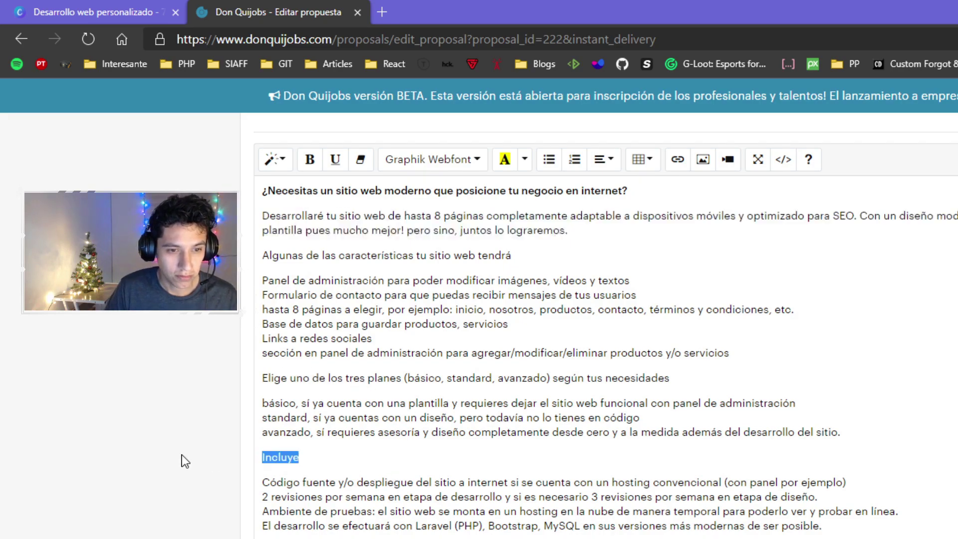
left_click(291, 381)
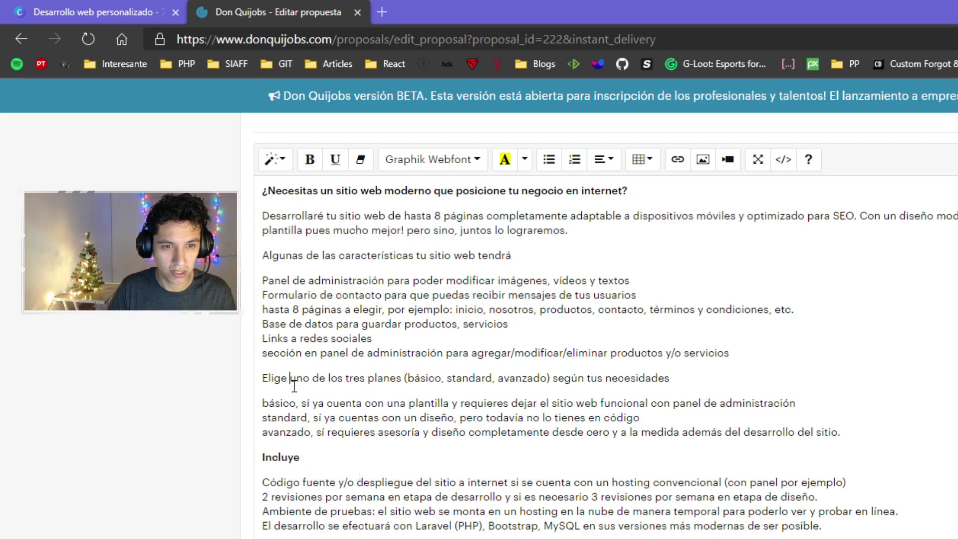
triple_click(293, 381)
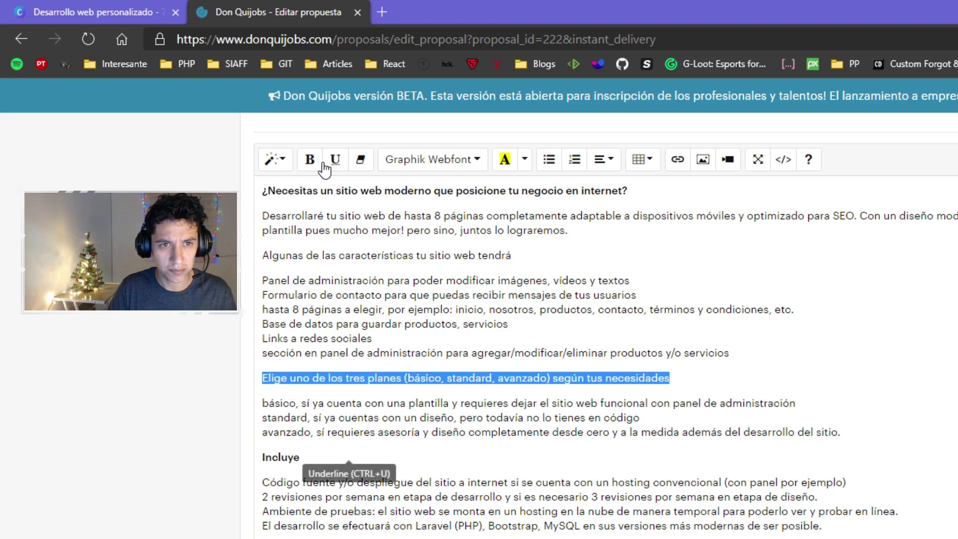
left_click(305, 165)
left_click(304, 165)
triple_click(327, 378)
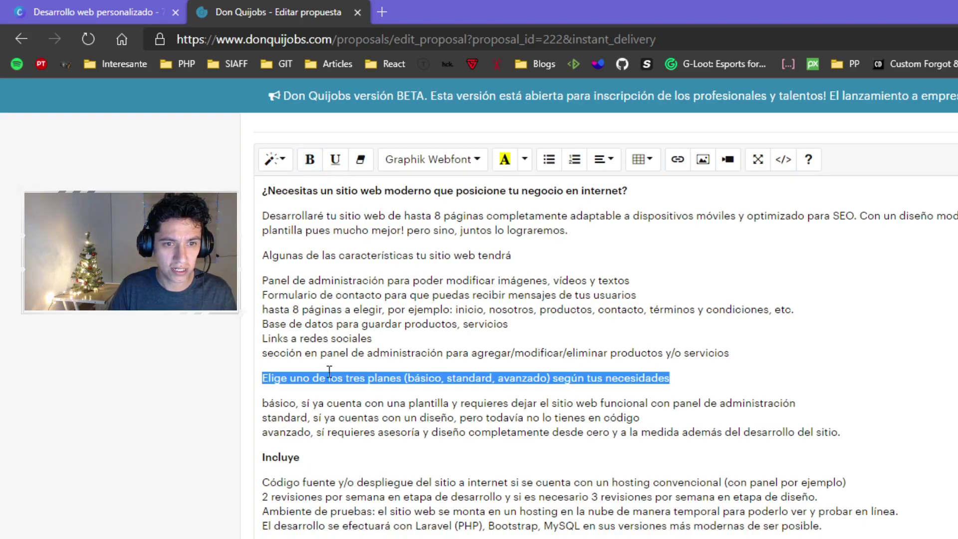
left_click(312, 159)
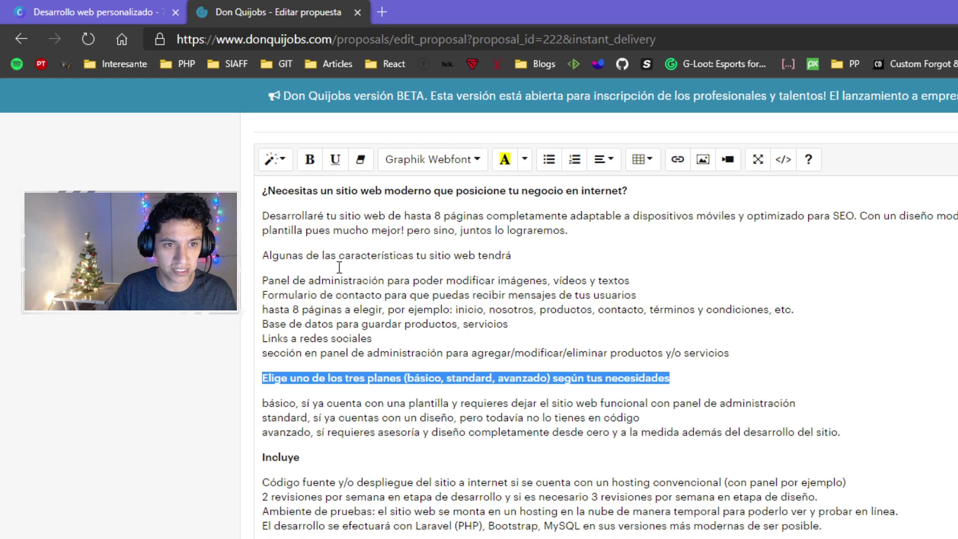
triple_click(341, 256)
left_click(313, 166)
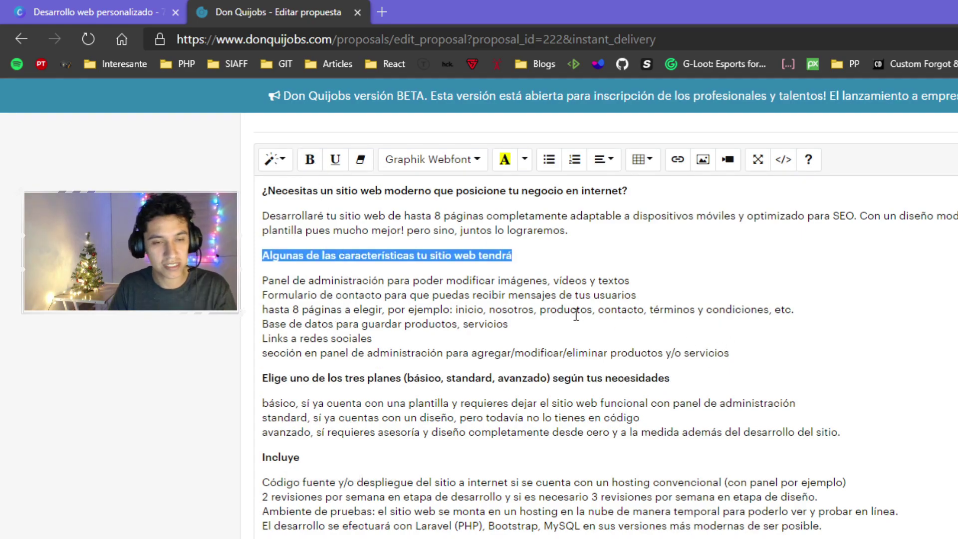
left_click(561, 280)
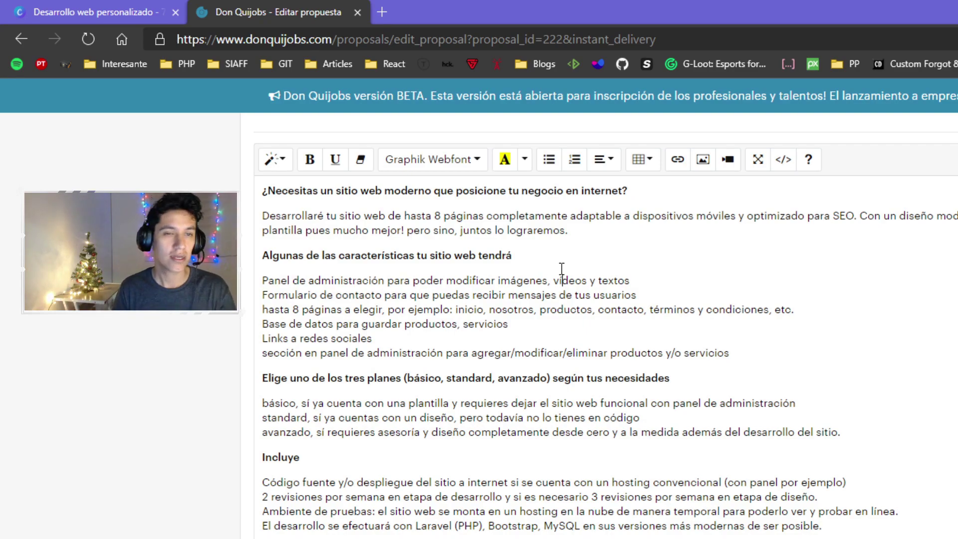
Step: Append "(o otra funcionalidad según se requiera)" to the last line of the website features list
left_click_drag(263, 190, 632, 191)
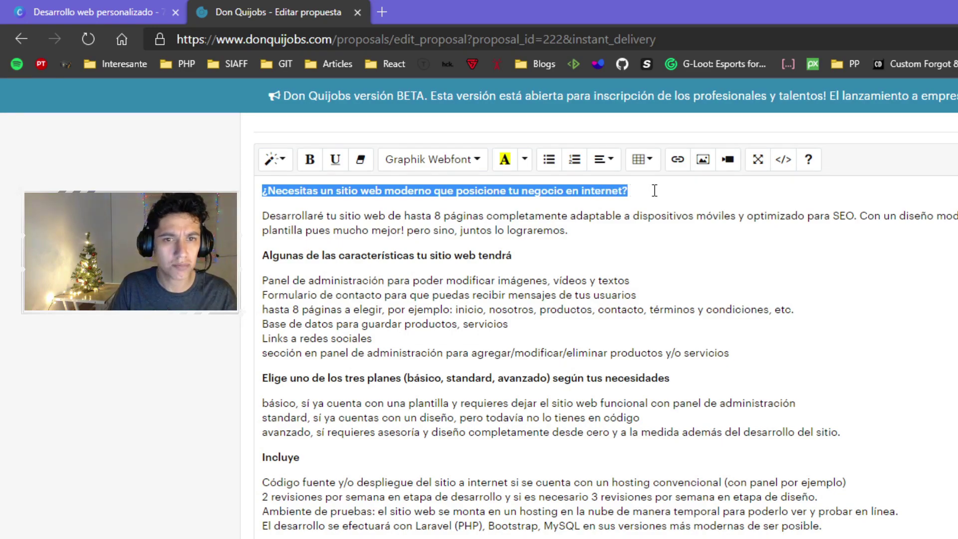
triple_click(418, 215)
left_click(678, 242)
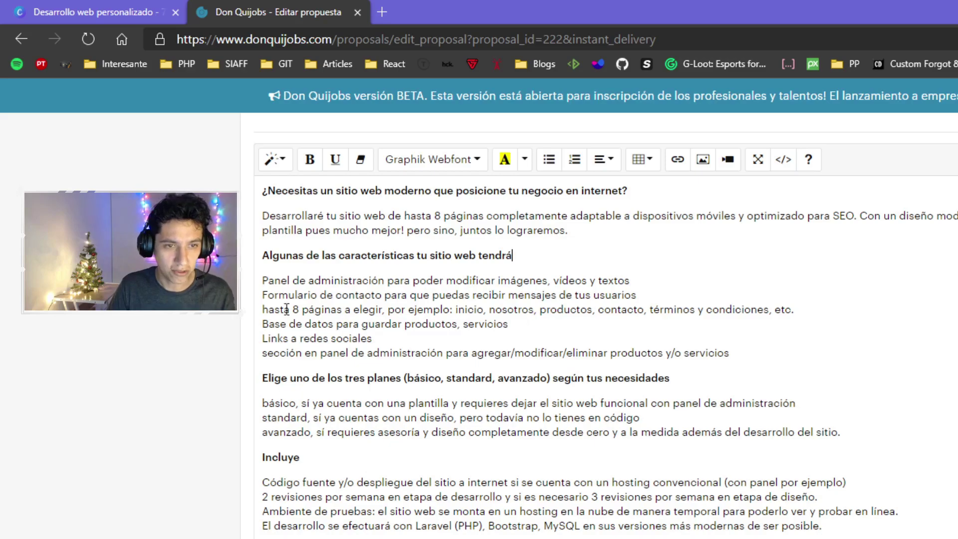
left_click_drag(262, 281, 736, 354)
left_click(735, 353)
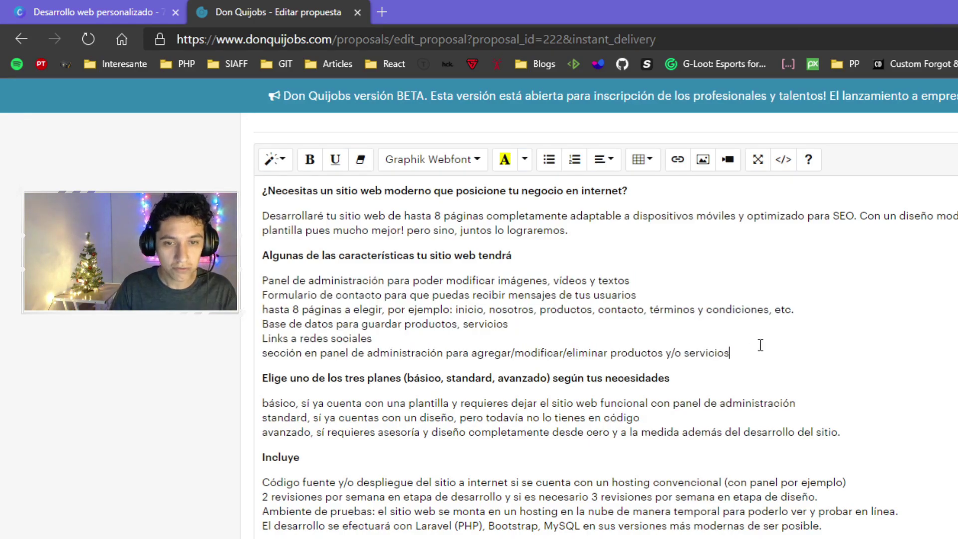
type("(o otra funcionalidad según se requiera)")
Step: Check the extended feature line, and save the description section to continue to the buyer requirements
left_click_drag(506, 353, 734, 353)
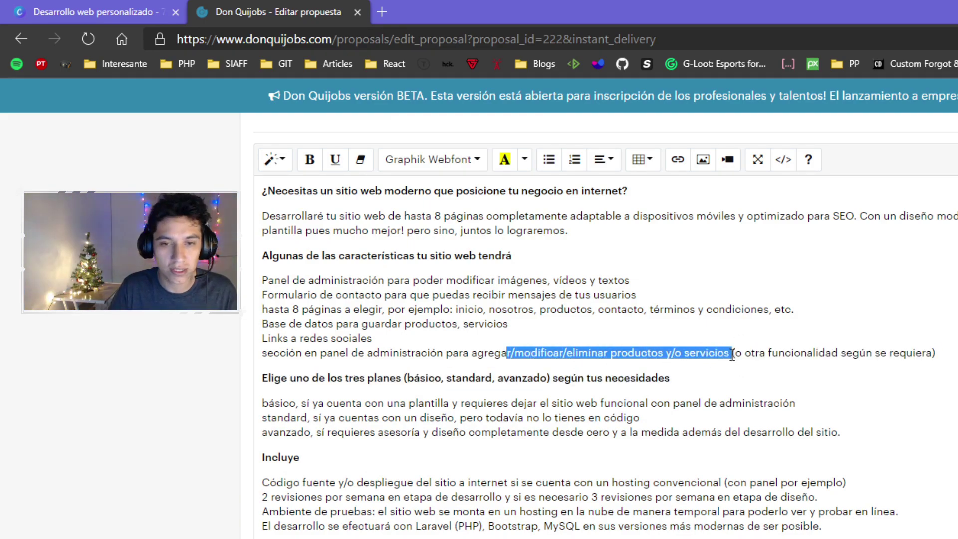
left_click(752, 353)
double_click(756, 353)
left_click_drag(943, 352, 264, 353)
scroll(782, 419, "down", 5)
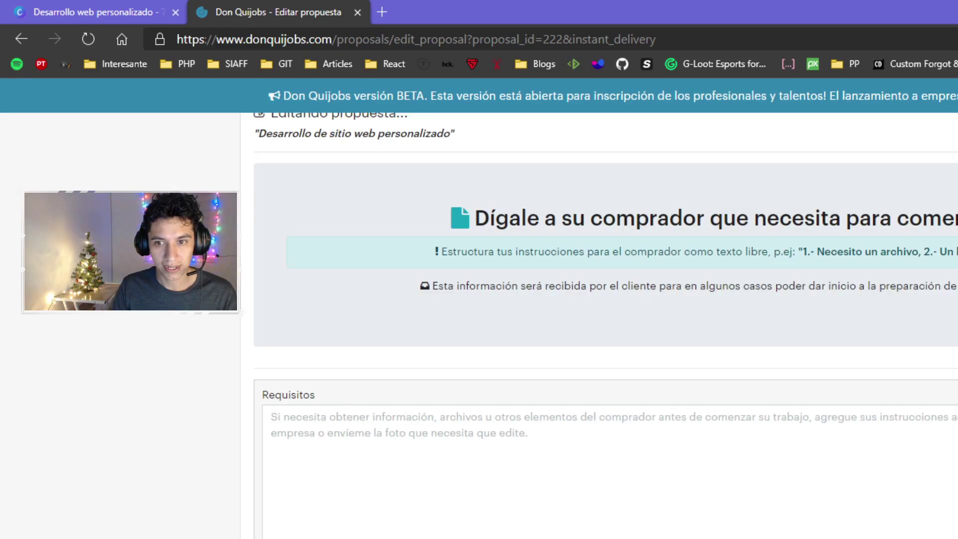
Step: Enter the three plan headings "Básico", "Standard" and "Avanzado" in the buyer requirements, separated by blank lines
scroll(830, 436, "down", 4)
left_click(702, 336)
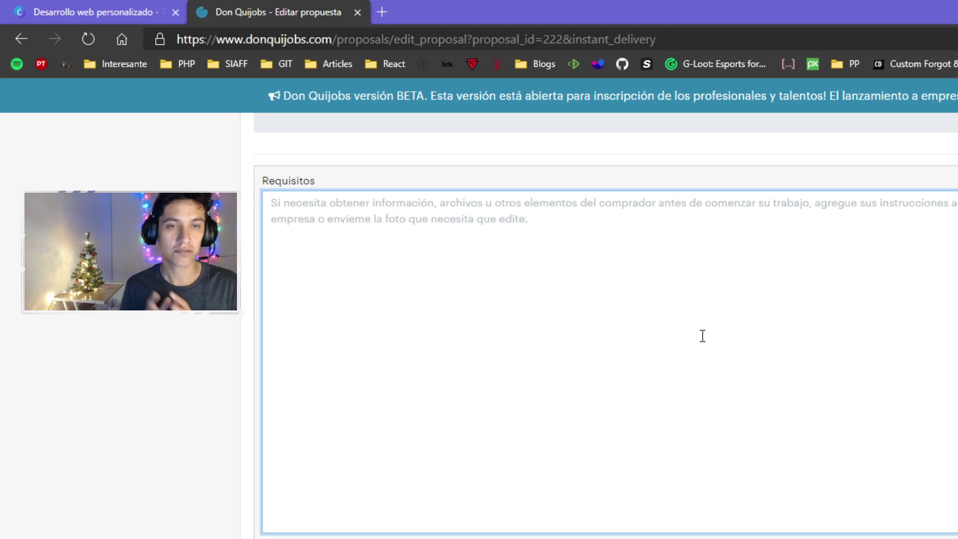
type("Básico")
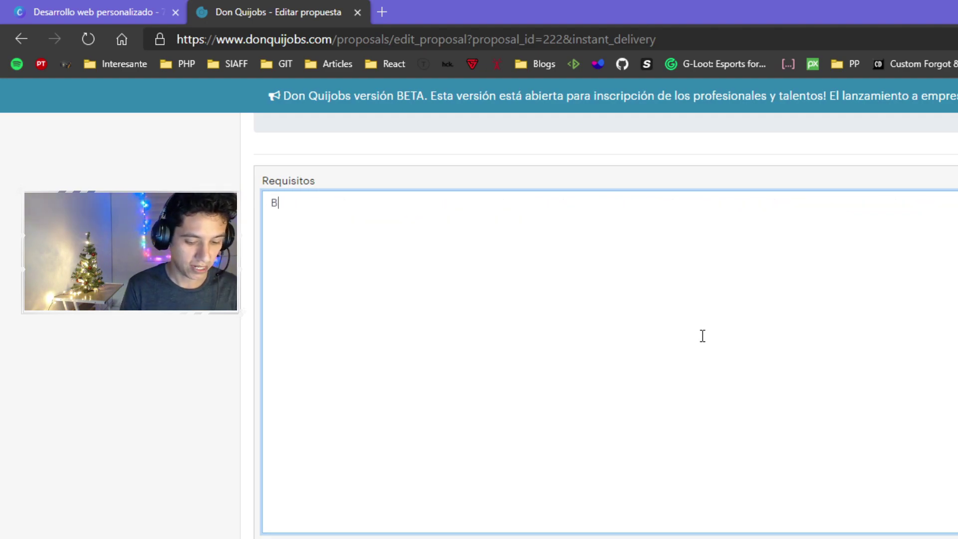
key("Return")
key("Return")
type("Standard")
key("Return")
key("Return")
type("SA")
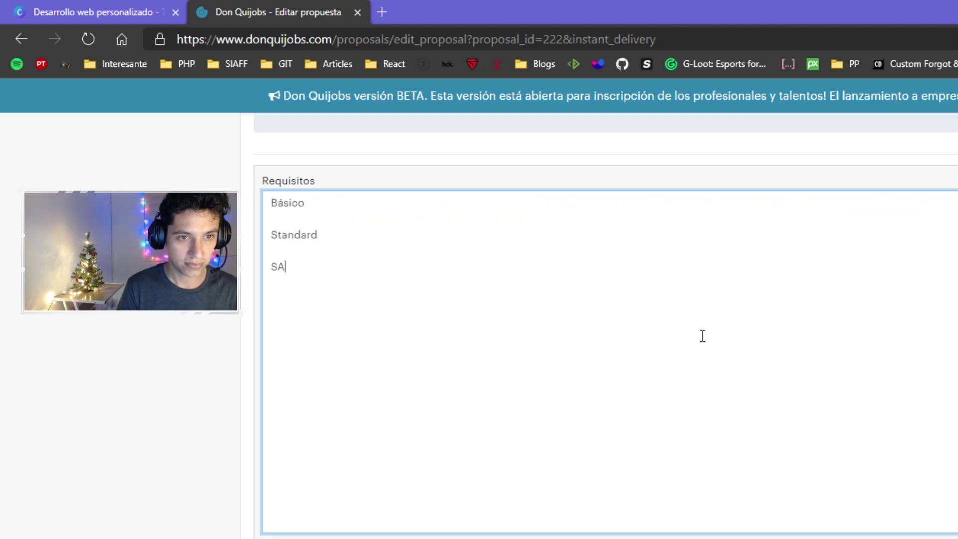
key("BackSpace")
type("Avanzado")
key("shift+Home")
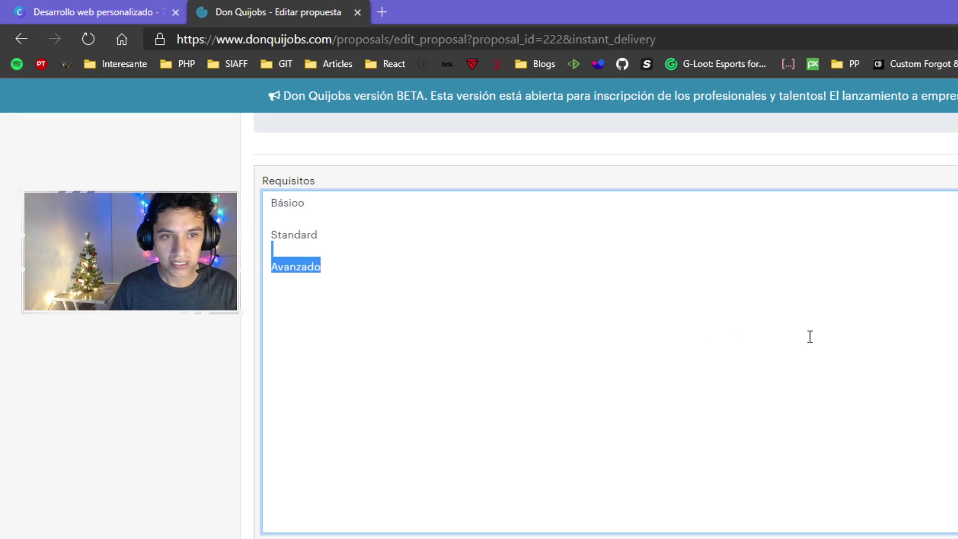
Step: Add the requirement "* Plantilla" below the Básico heading, leaving a blank line between them
left_click(366, 208)
key("Return")
key("Return")
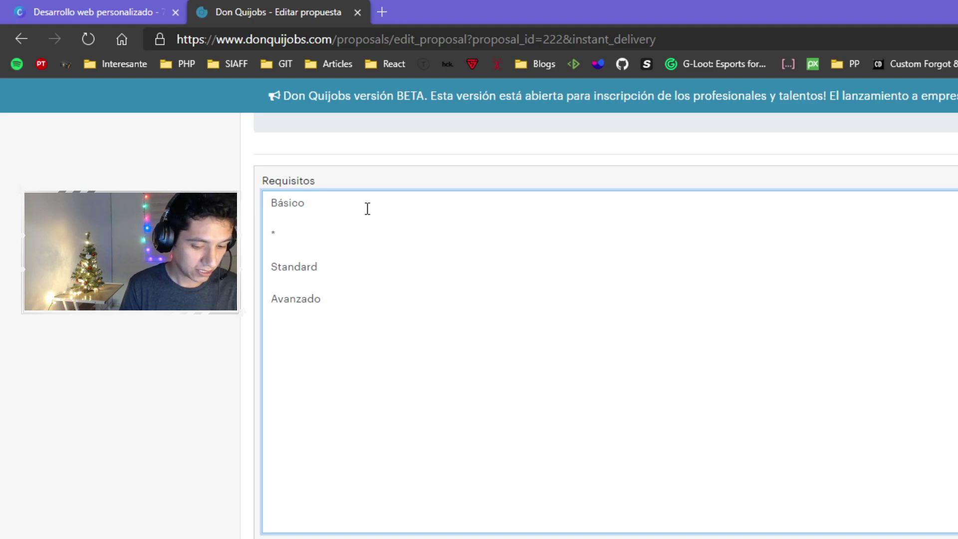
type("* Plantilla")
Step: Add "* Diseño" under Standard and "* Material multimedia y textos que se colocarán en el sitio web" under Avanzado
key("Return")
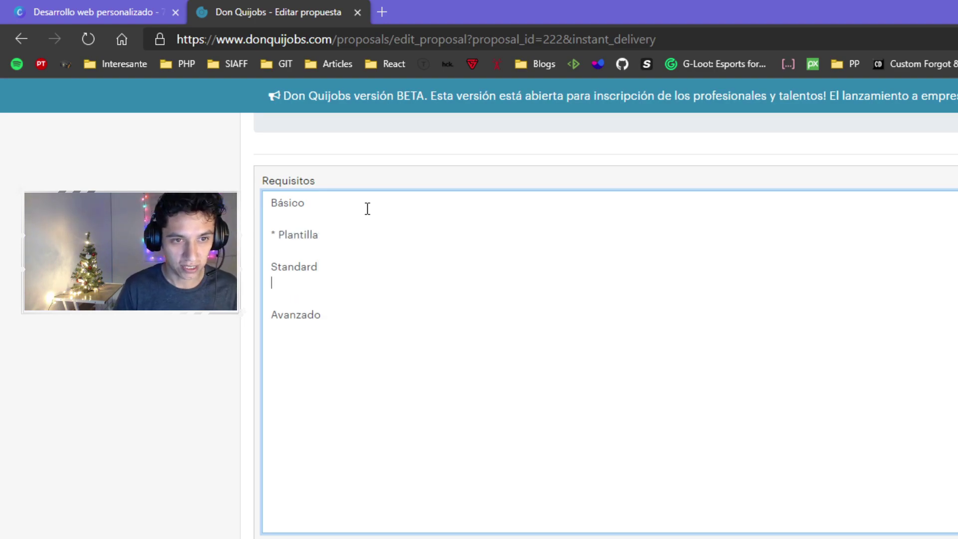
key("Return")
type("* Diseño  Avanzado  * Mater")
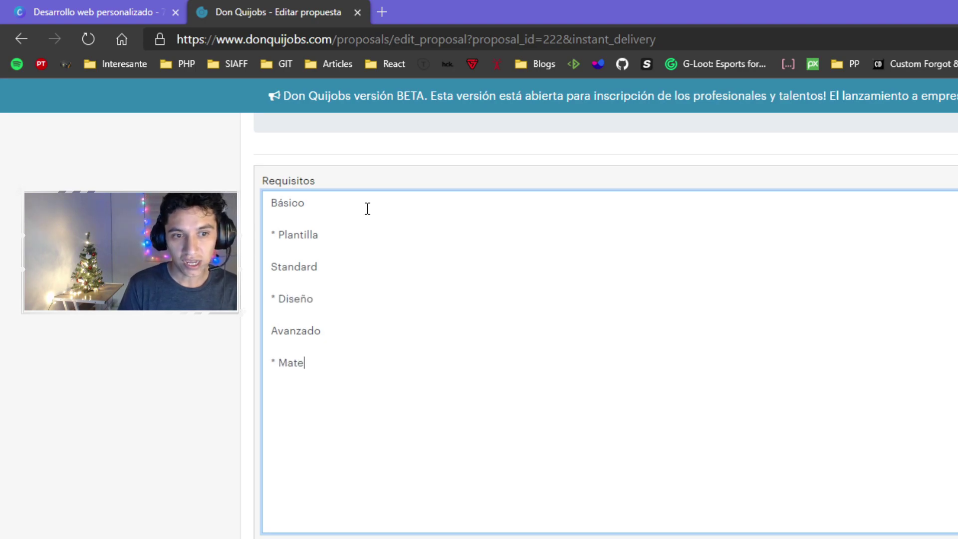
type("ia")
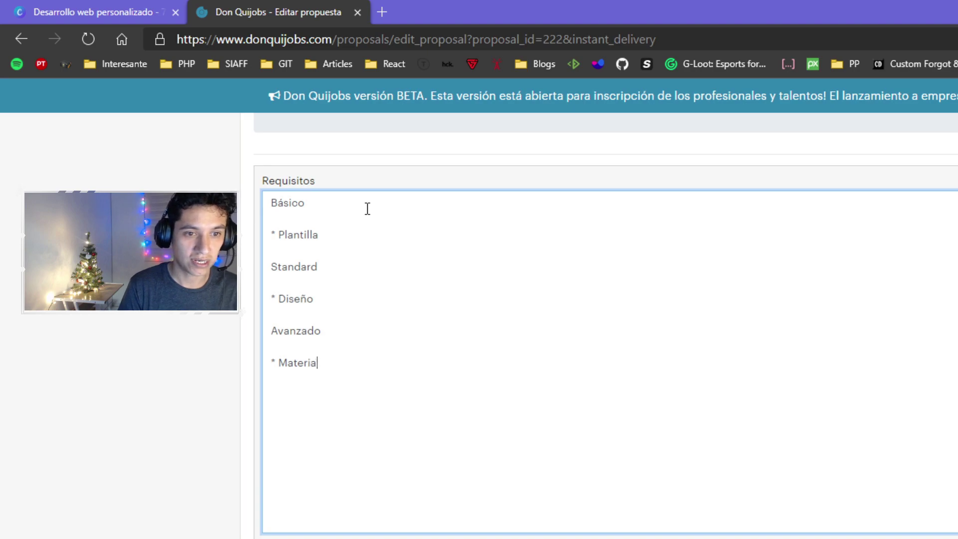
type("l multimedia y textos que")
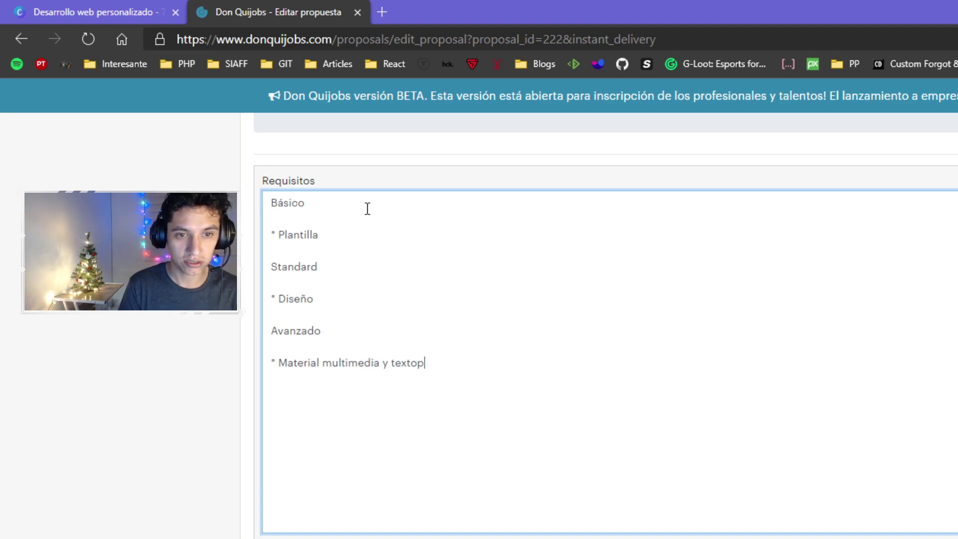
type(" se colocarán en el sitio we")
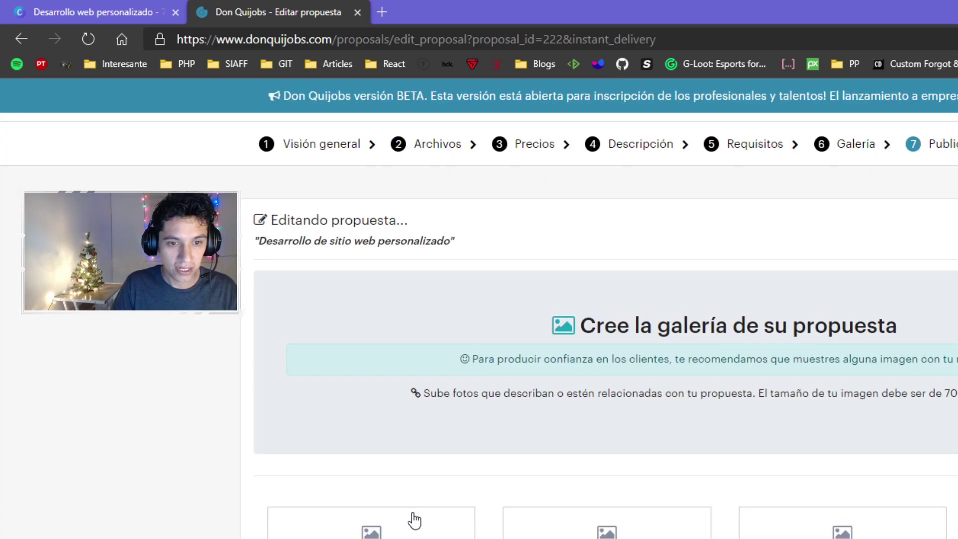
Step: Look over the gallery section, and browse the Programación web category under IT & Tecnología from the Don Quijobs home page in a new tab
scroll(391, 338, "down", 4)
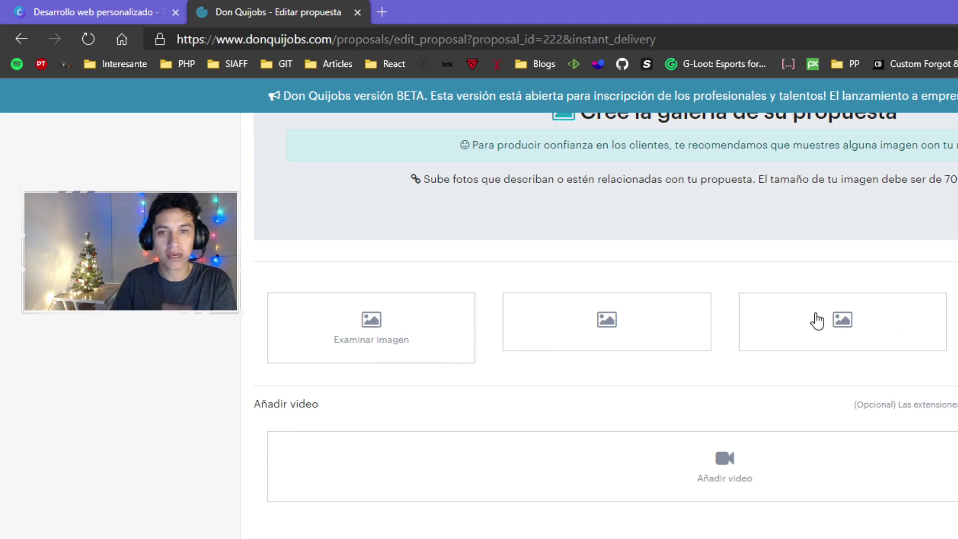
scroll(564, 256, "up", 5)
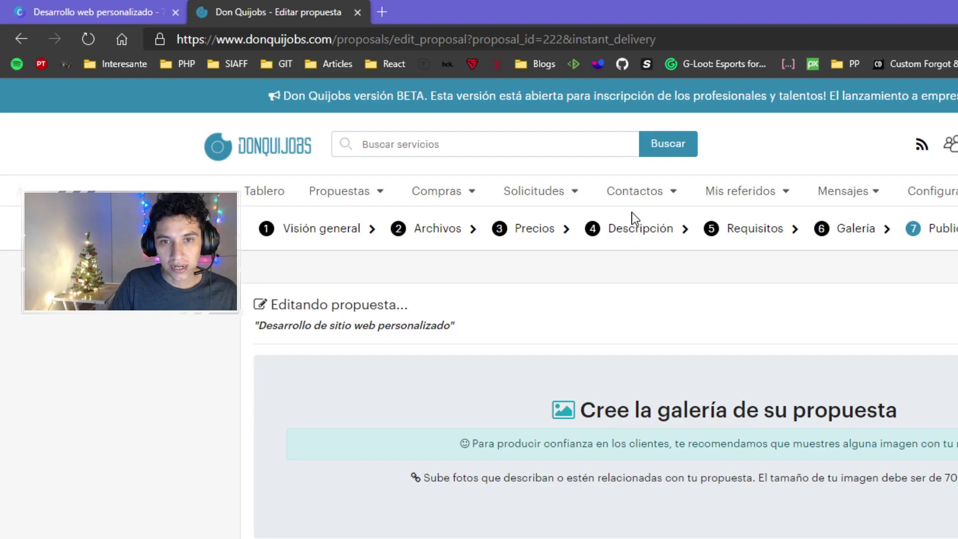
middle_click(290, 154)
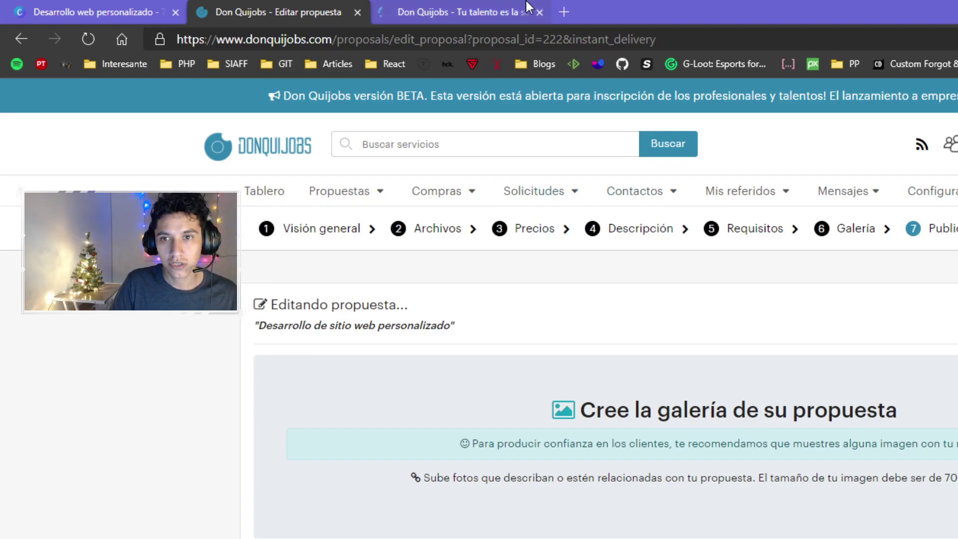
left_click(513, 7)
mouse_move(595, 188)
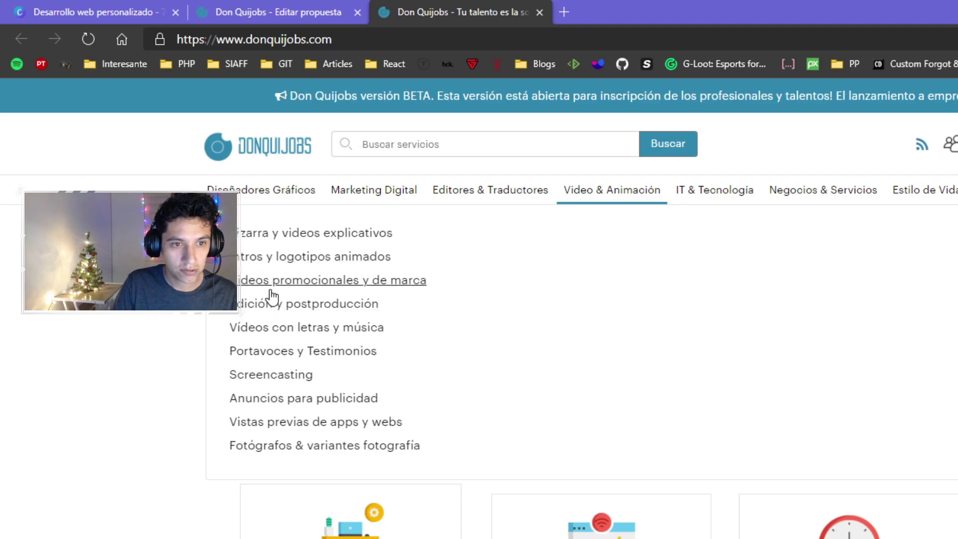
mouse_move(684, 193)
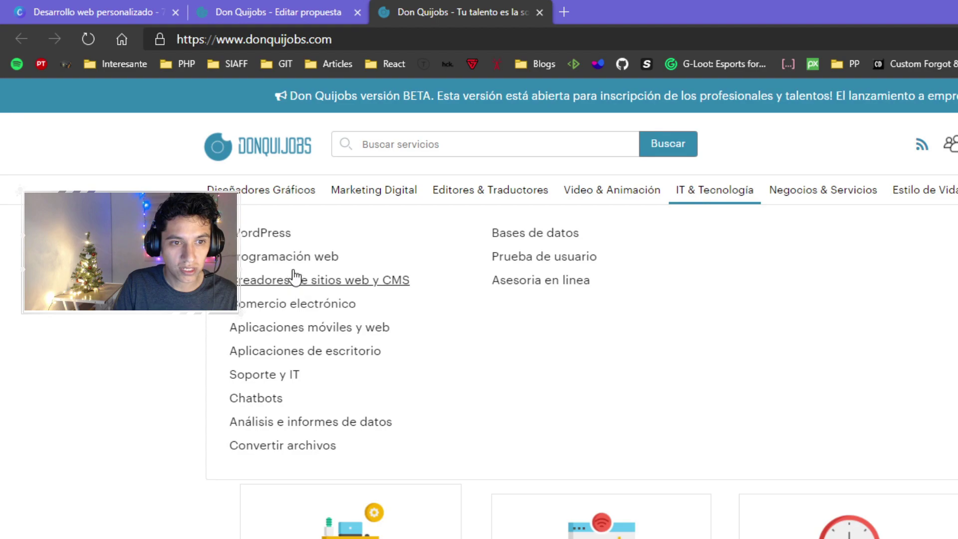
left_click(262, 257)
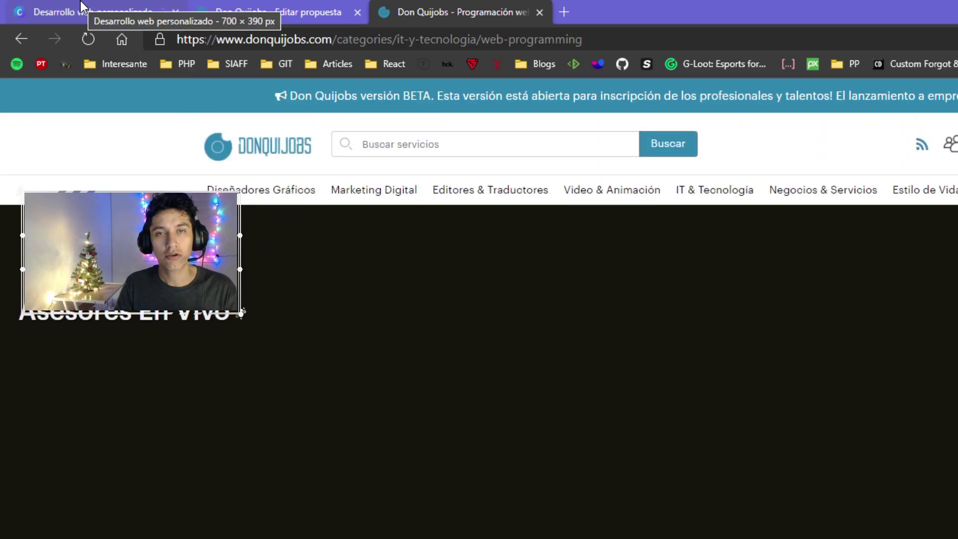
Step: Switch to Canva and examine the "Desarrollo web personalizado" cover image with its title and technology subtitle
left_click(79, 7)
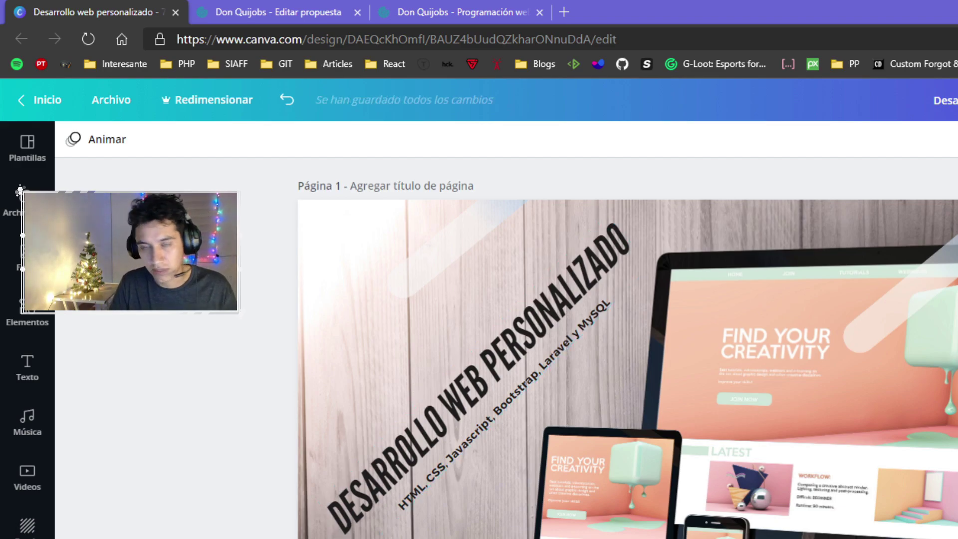
left_click_drag(339, 521, 339, 521)
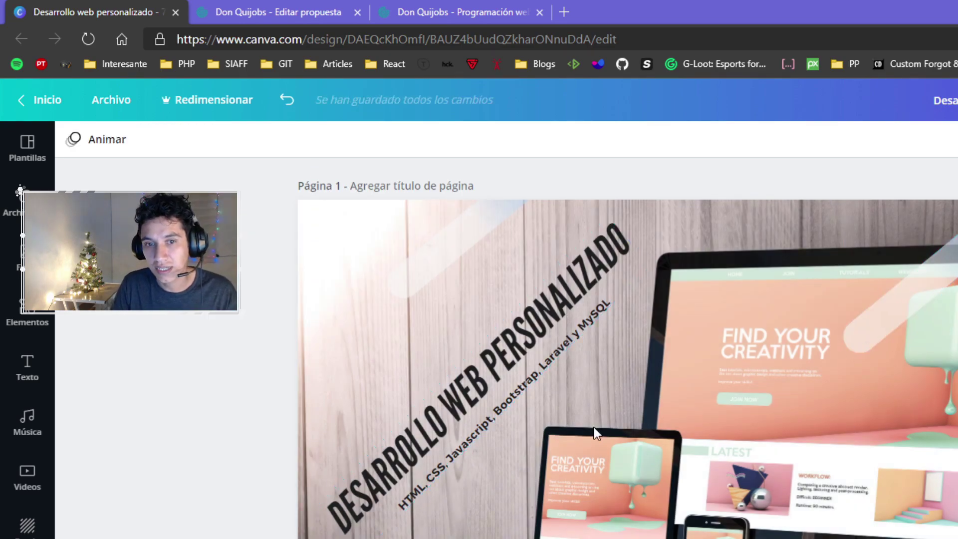
scroll(230, 305, "down", 2)
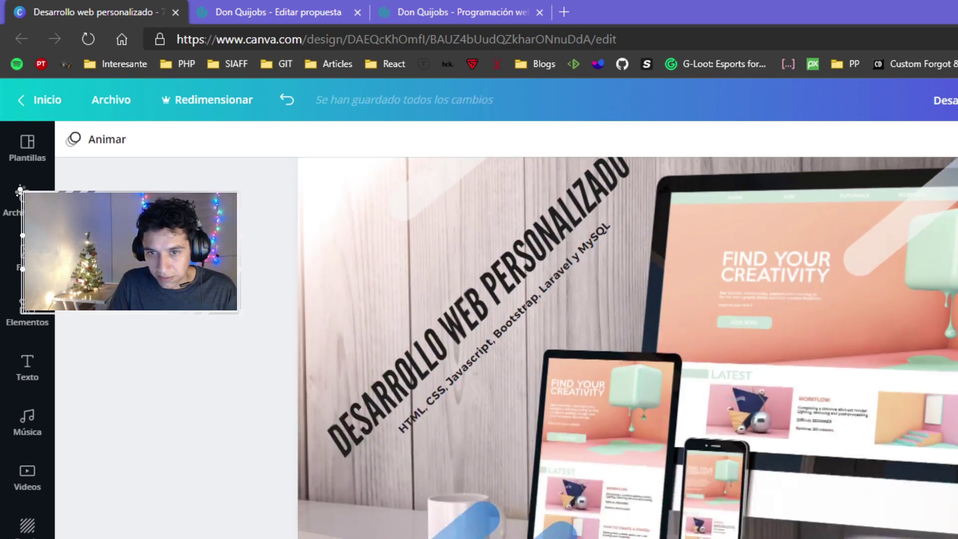
scroll(233, 451, "up", 2)
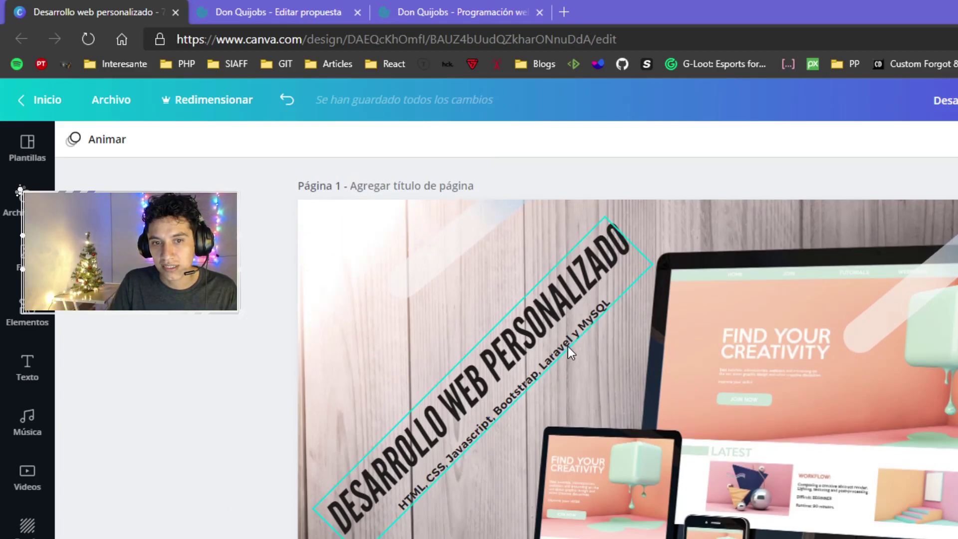
left_click(545, 365)
left_click(502, 363)
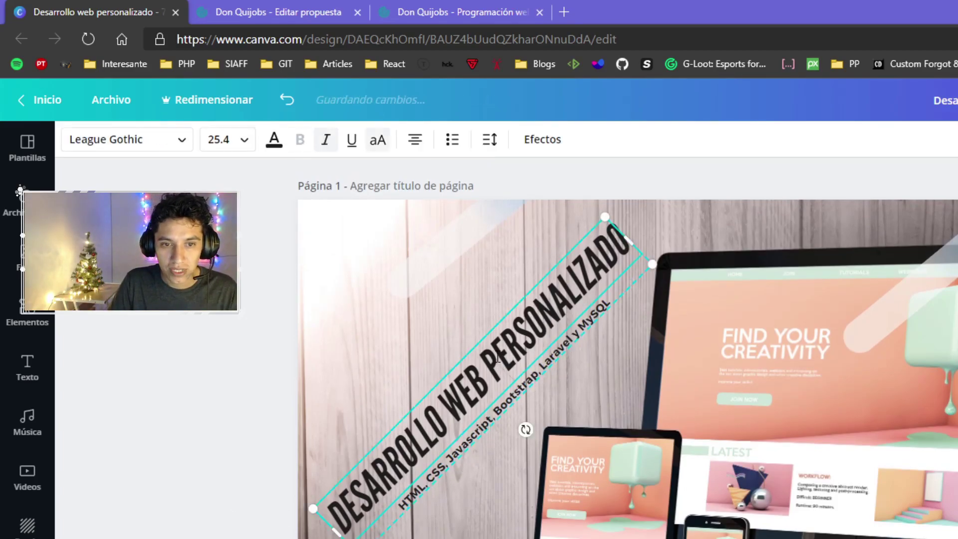
left_click(230, 356)
left_click_drag(953, 536, 133, 243)
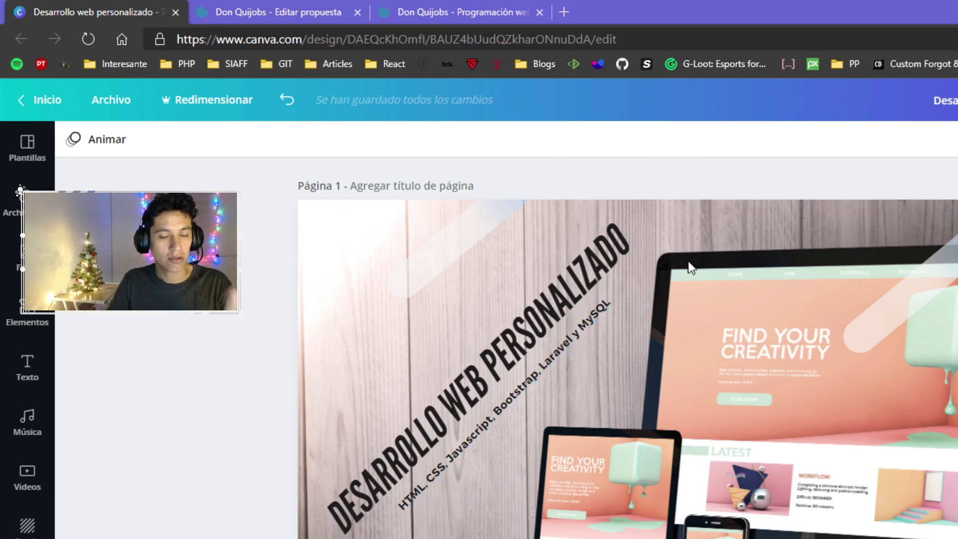
Step: Return to the proposal's gallery in Don Quijobs and upload the PNG "Desarrollo web personalizado" from the Descargas folder
left_click(440, 3)
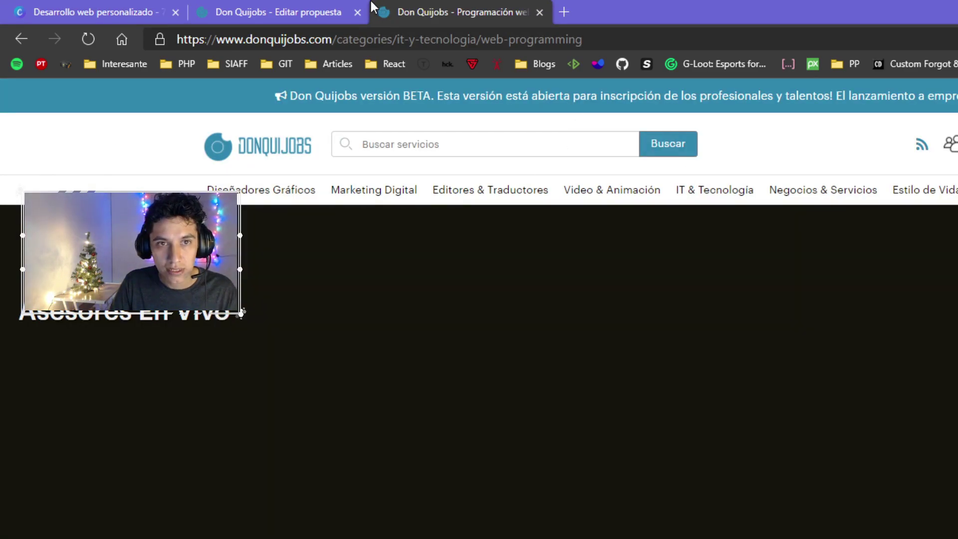
key("ctrl+shift+Tab")
left_click(668, 364)
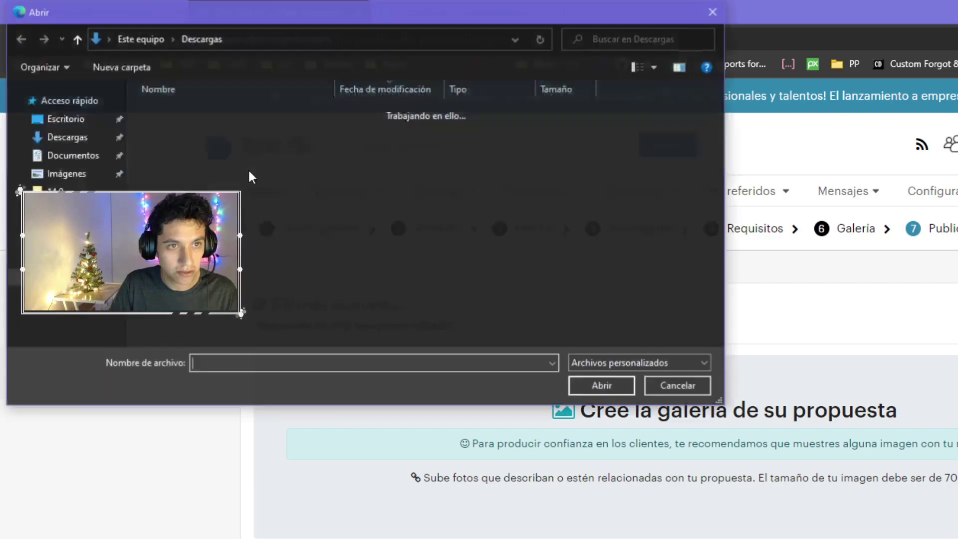
left_click(677, 386)
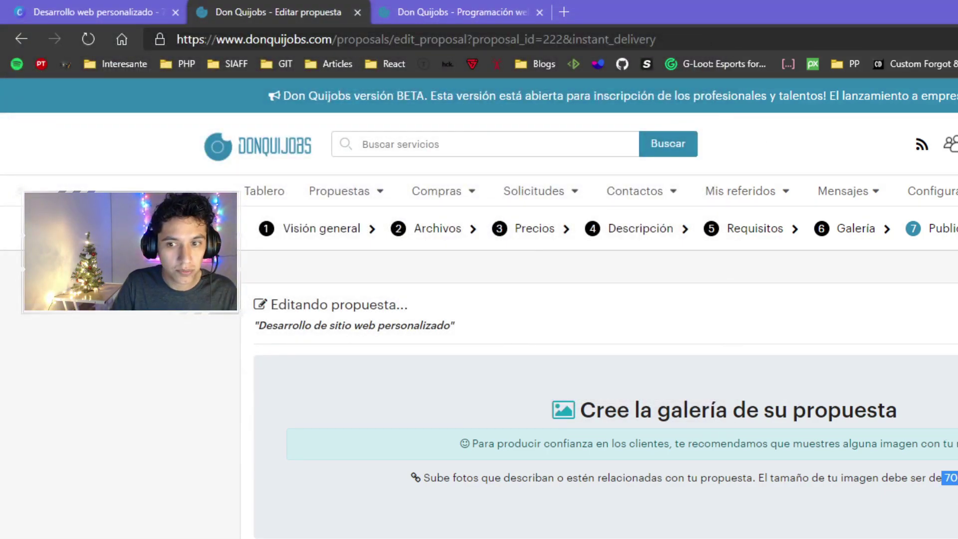
left_click(668, 364)
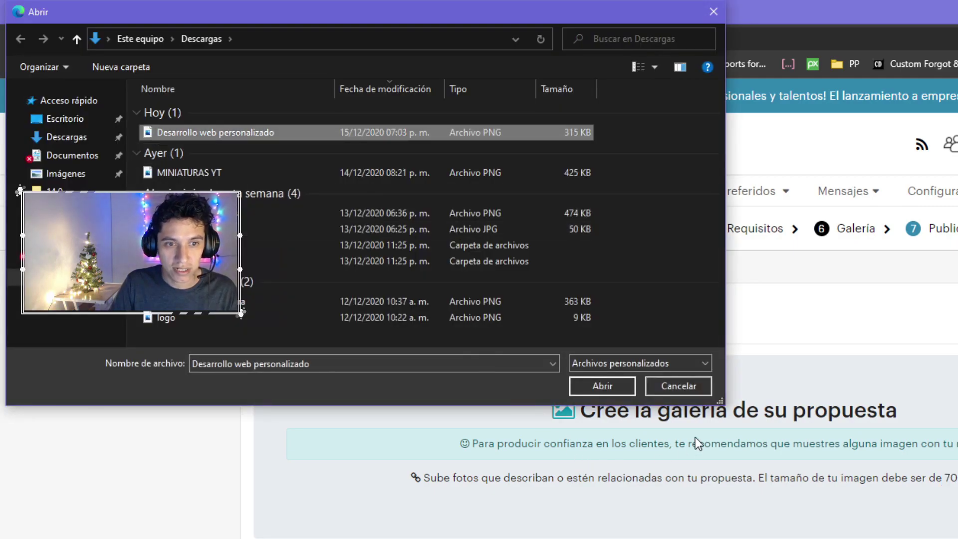
left_click(594, 387)
Step: Reposition the uploaded cover image and zoom it out fully so the whole design fits the crop frame
left_click_drag(778, 397, 813, 396)
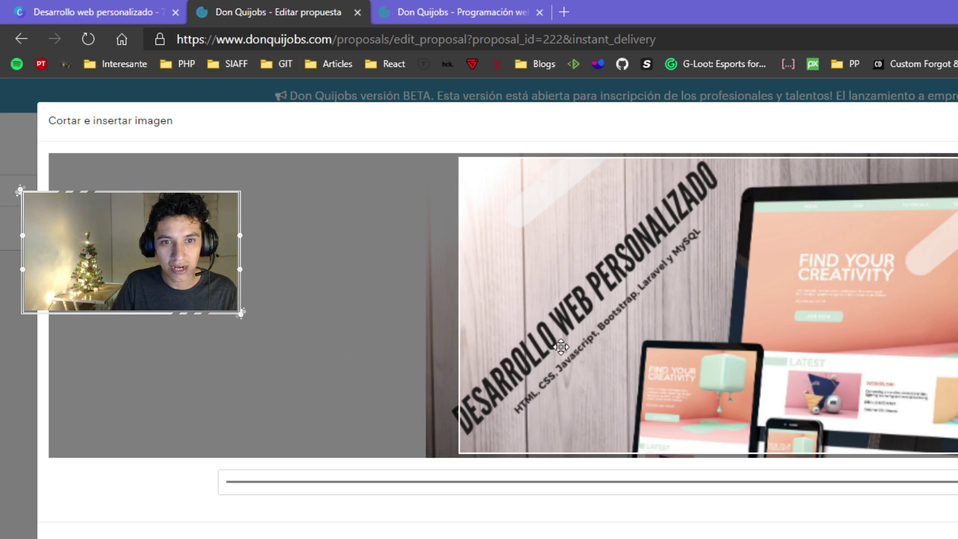
mouse_move(727, 317)
left_mouse_down()
mouse_move(743, 314)
mouse_move(739, 325)
left_mouse_up()
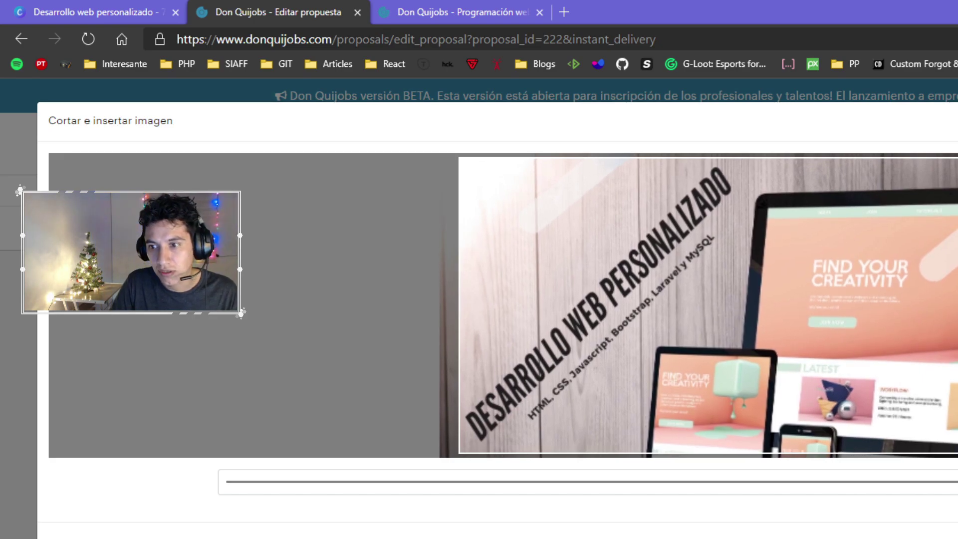
scroll(739, 324, "down", 1)
left_click_drag(957, 481, 217, 463)
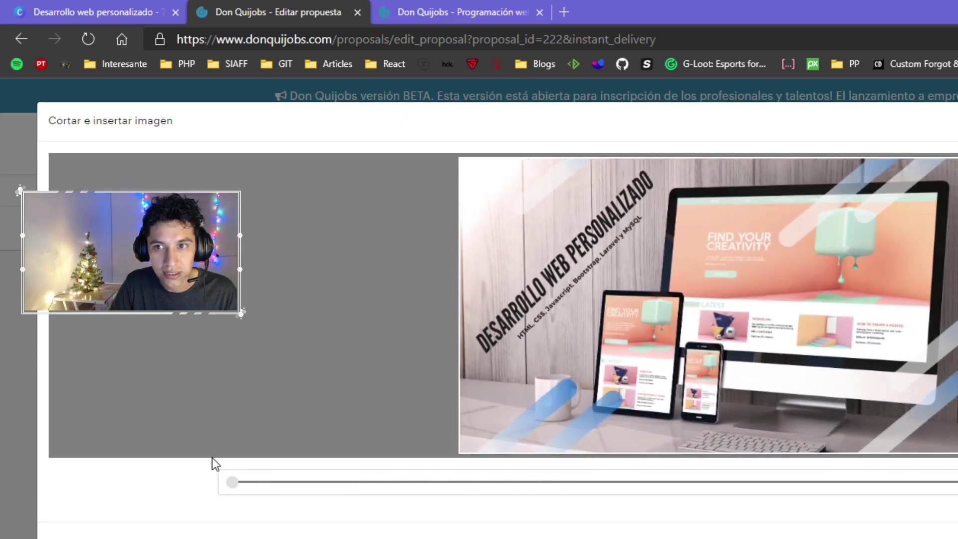